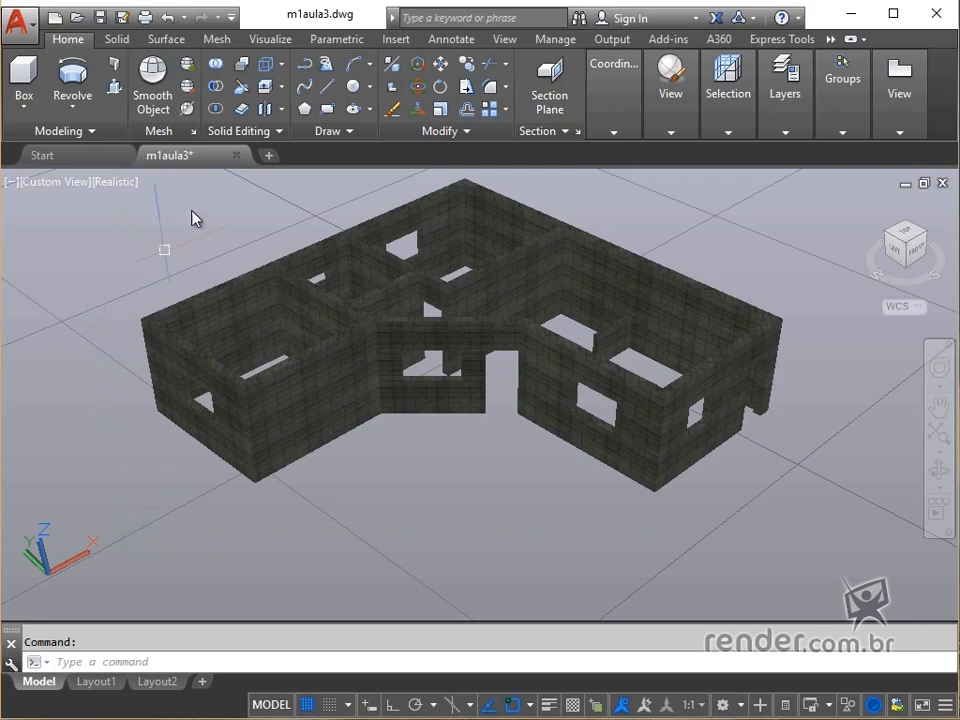
- Change the house model's visual style from Realistic to 2D Wireframe
click(268, 39)
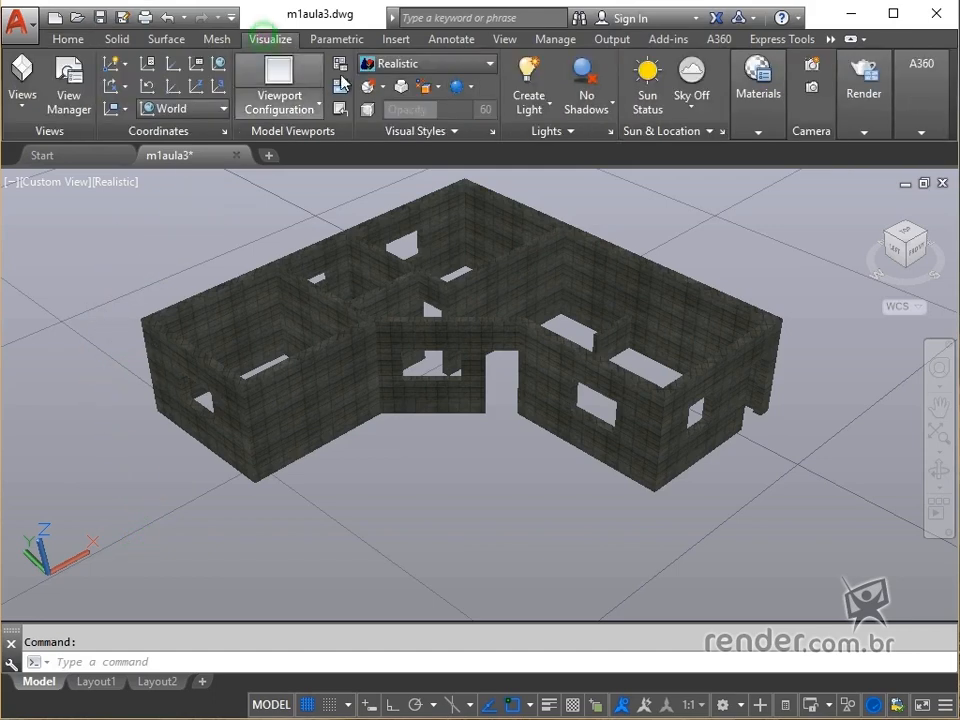
click(490, 64)
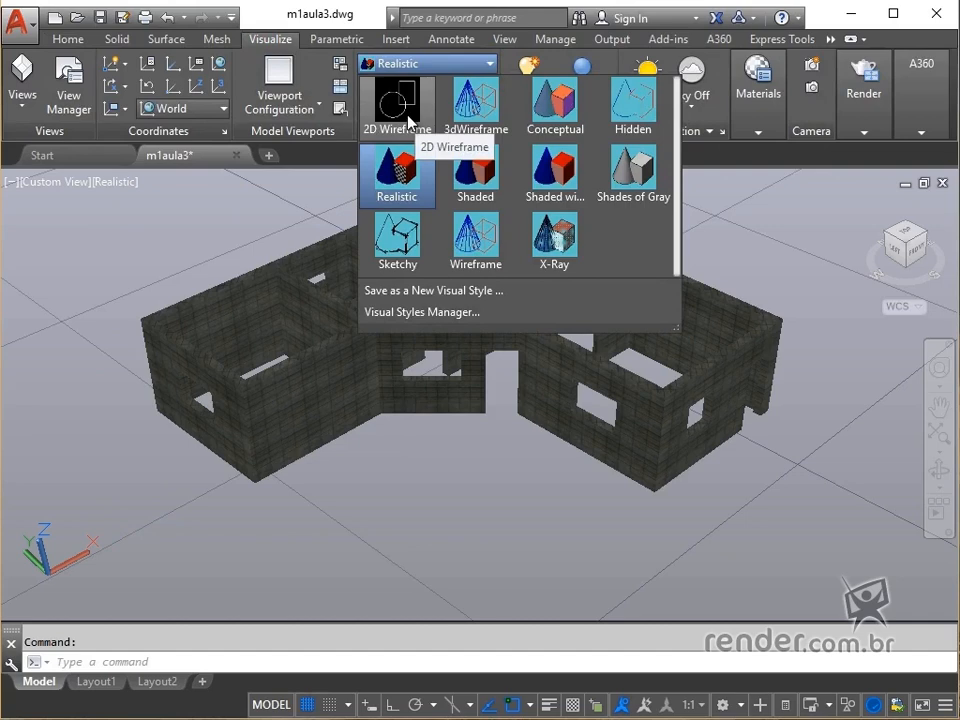
click(408, 121)
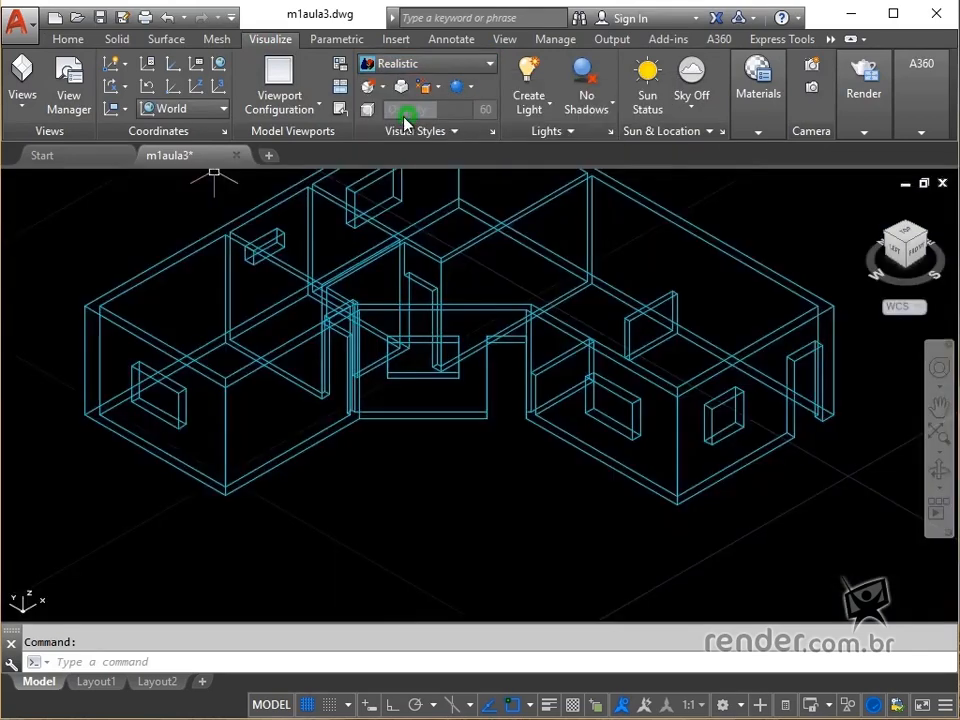
- Enable Midpoint snap and draw a solid box filling the front-left wall's window opening at full height, from the sill's side midpoint to its opposite corner
scroll(121, 385, up, 6)
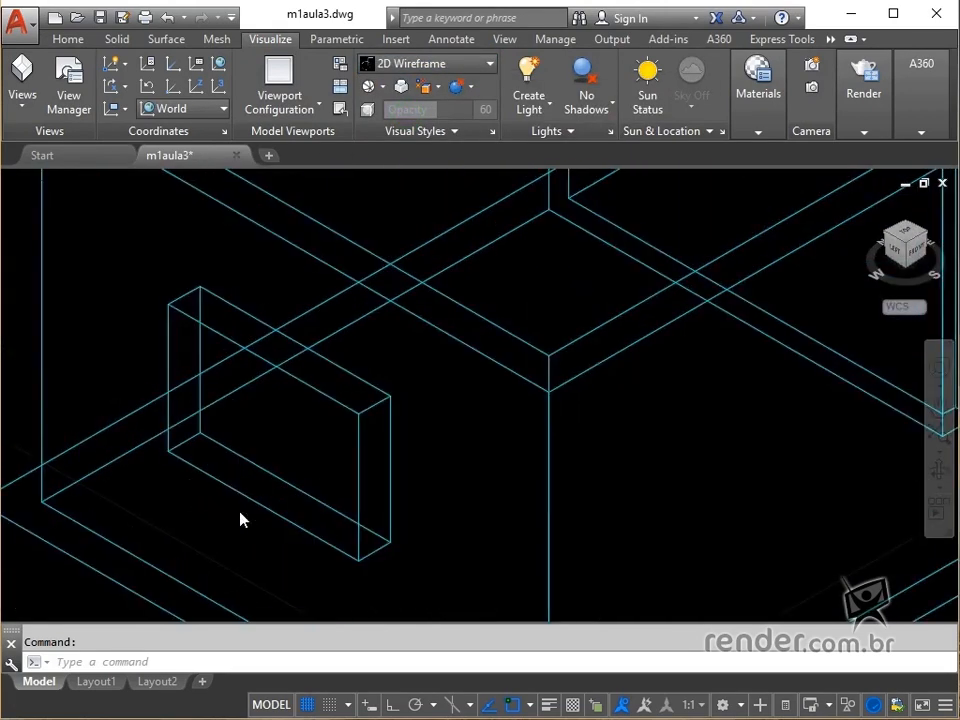
scroll(240, 512, up, 2)
middle_drag(351, 521, 390, 538)
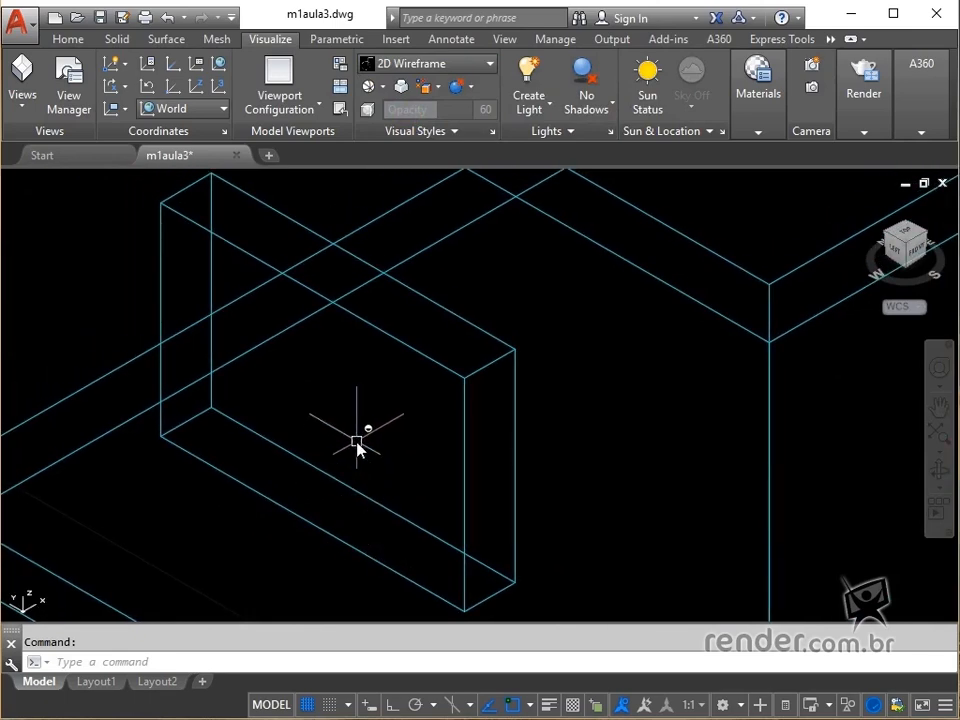
click(70, 40)
click(23, 100)
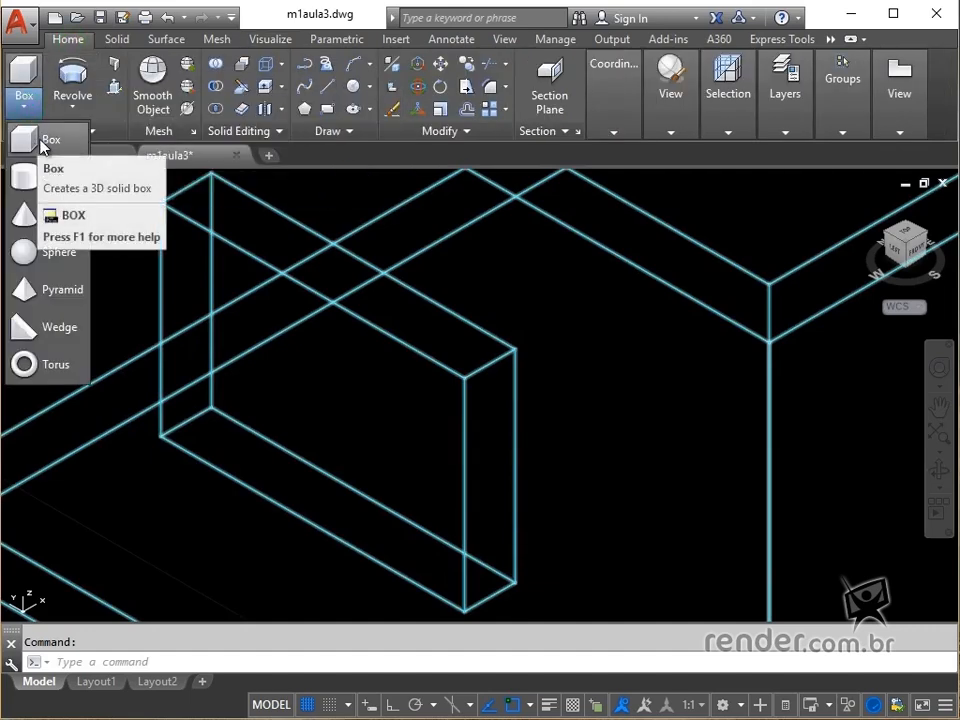
click(42, 144)
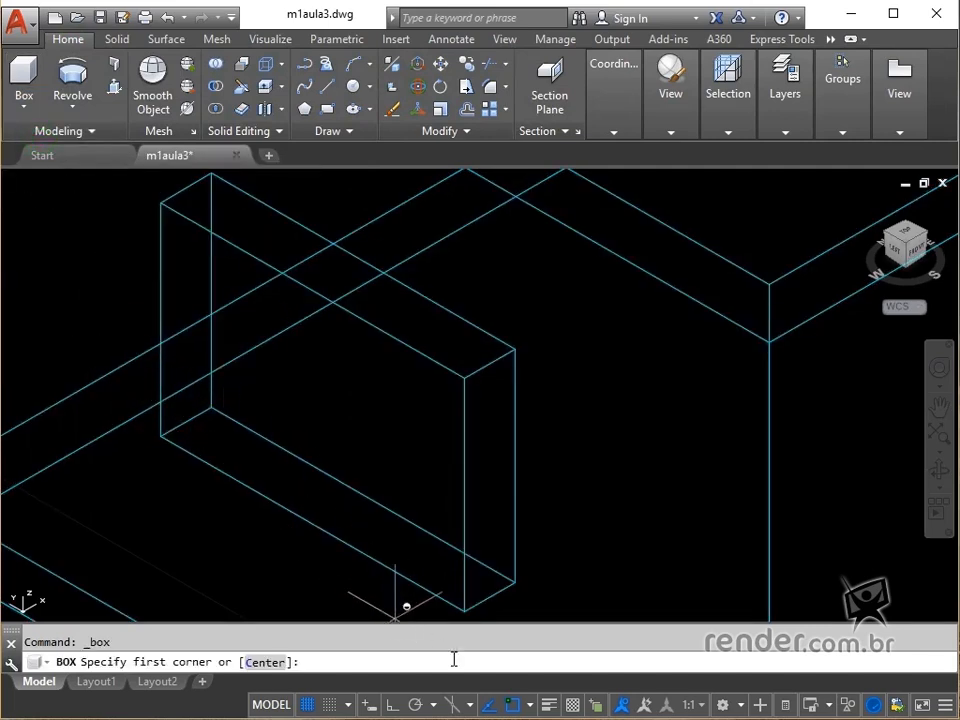
click(531, 705)
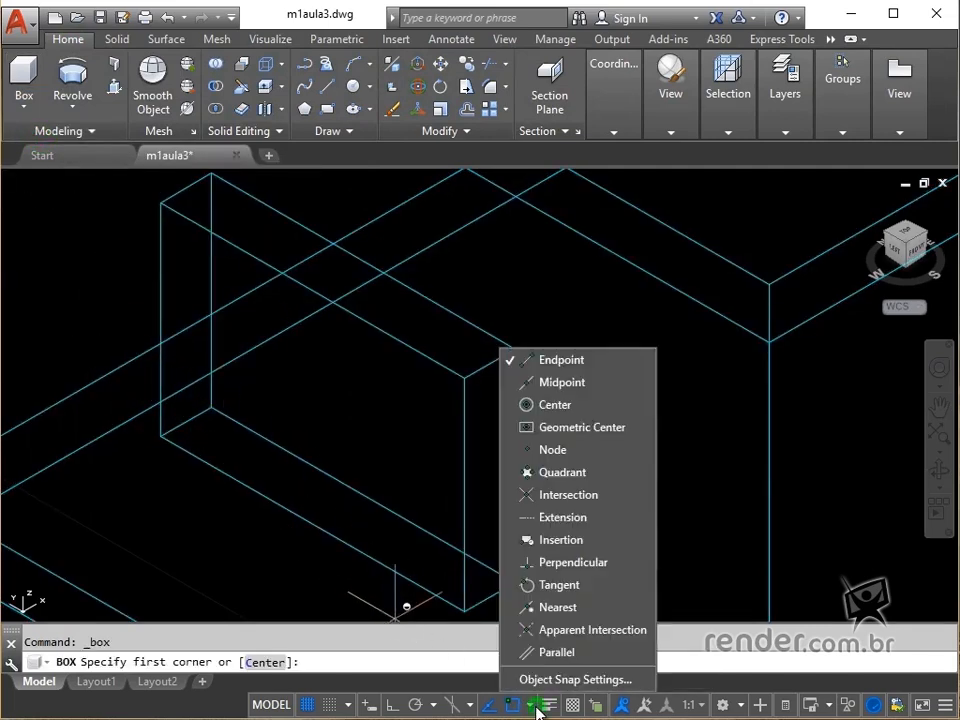
click(514, 382)
click(355, 398)
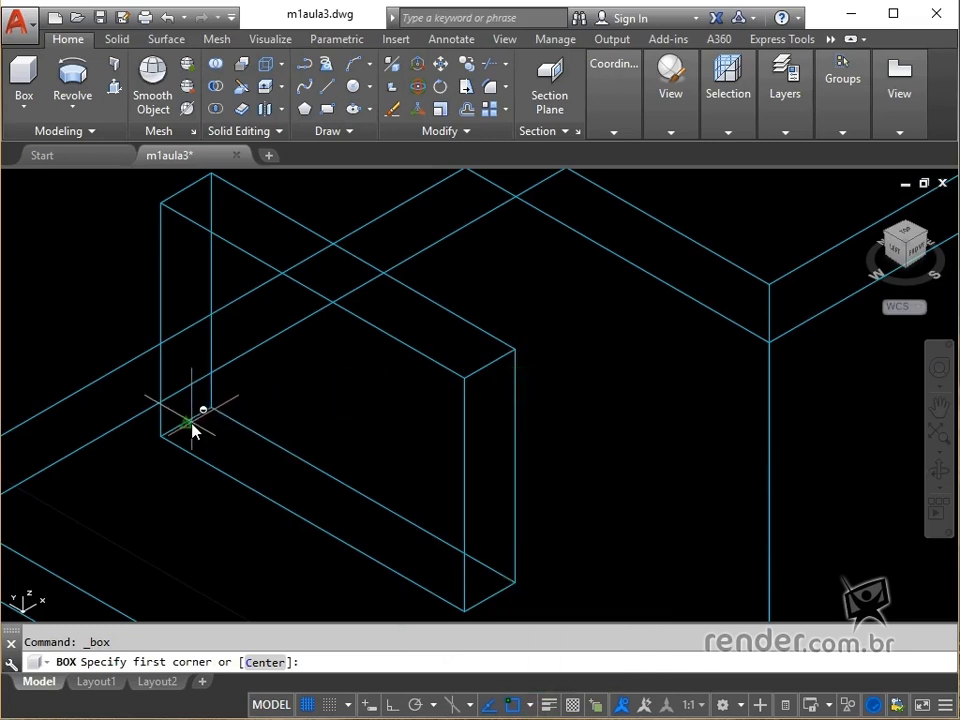
click(192, 424)
click(514, 583)
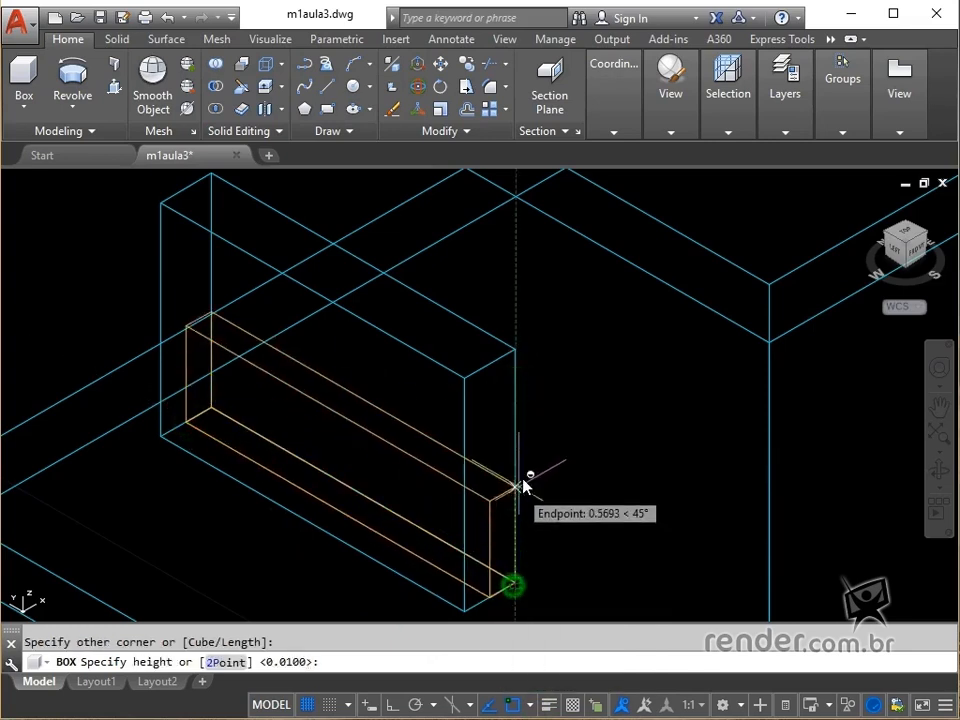
click(518, 348)
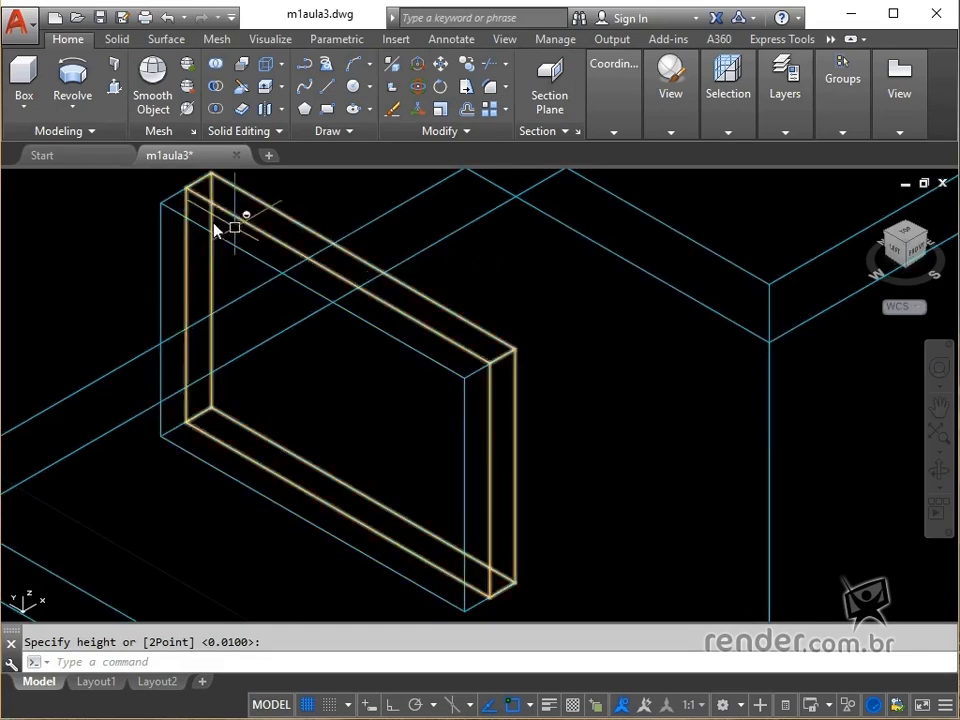
- Set the visual style to Realistic and isolate the wooden box in the window opening
click(140, 183)
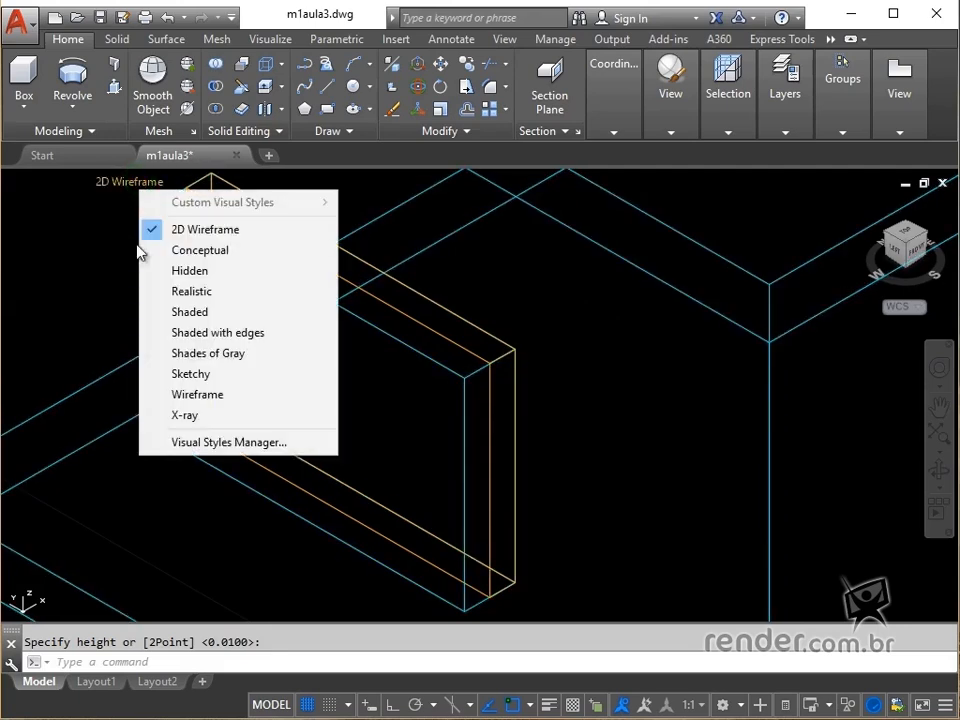
click(247, 297)
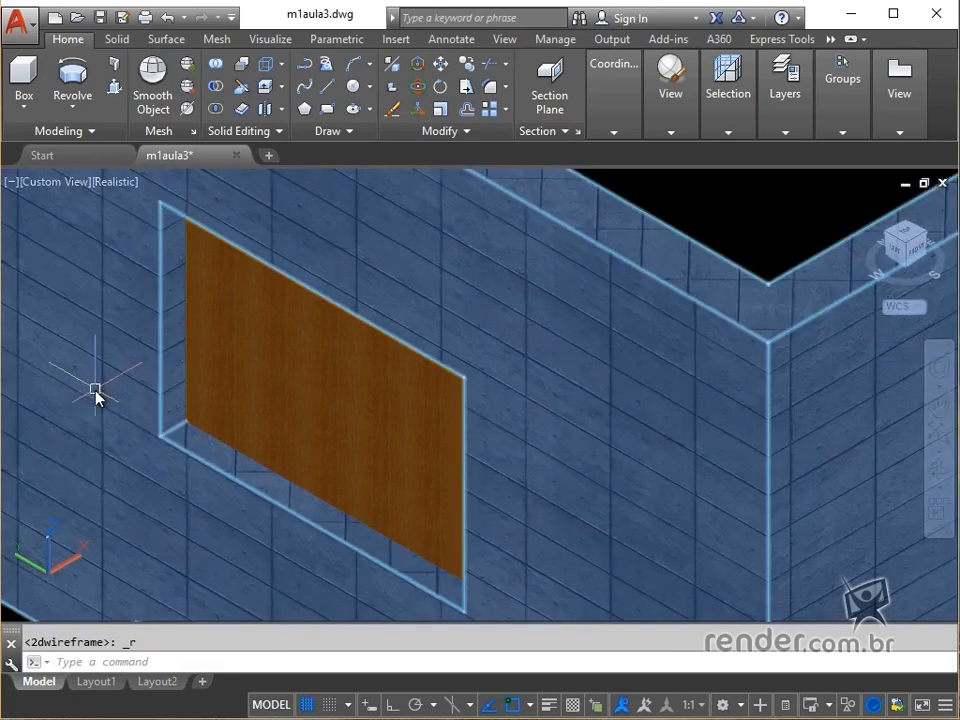
right_click(96, 392)
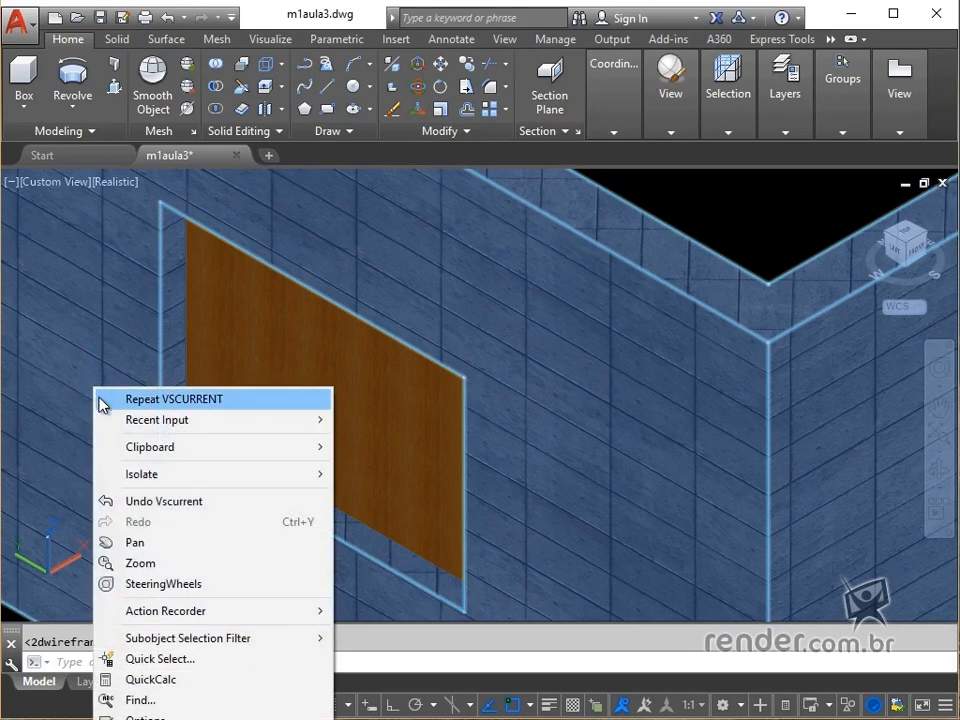
mouse_move(163, 480)
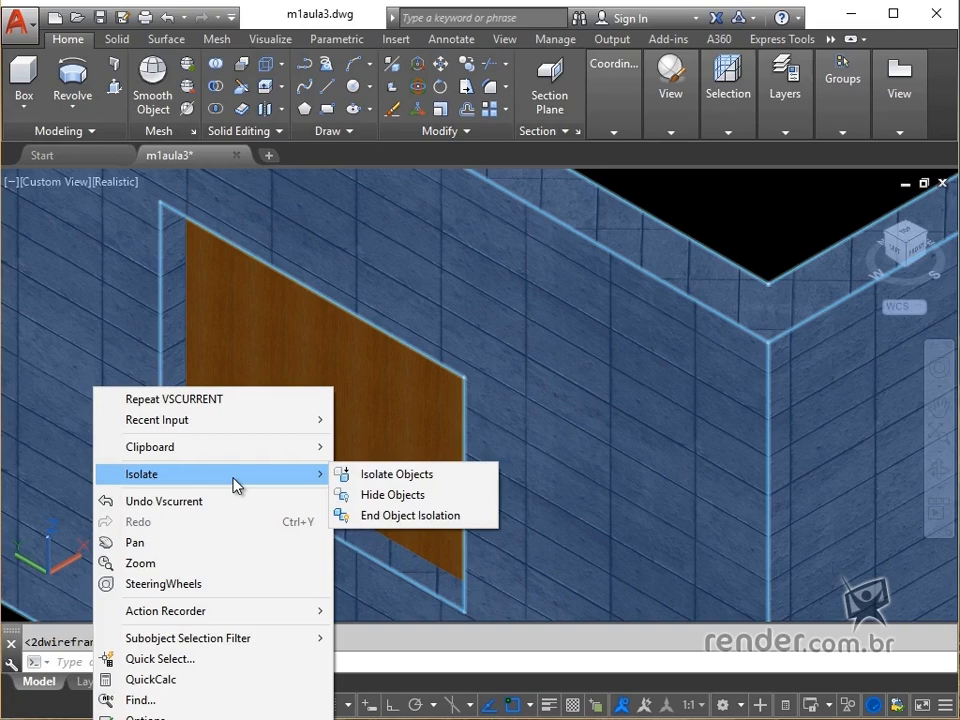
click(463, 484)
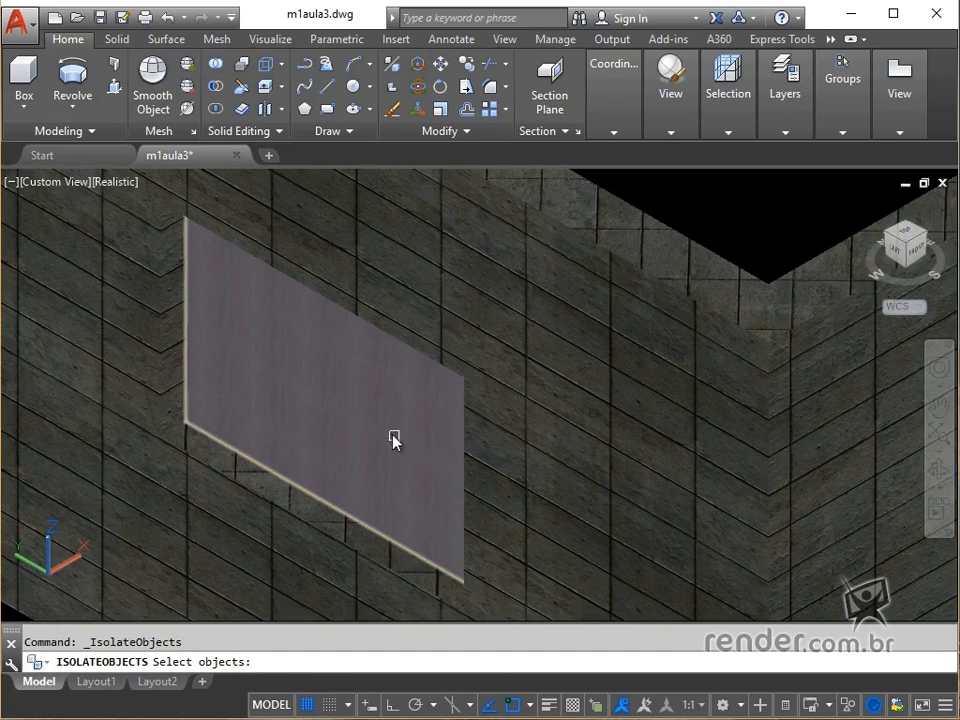
click(370, 418)
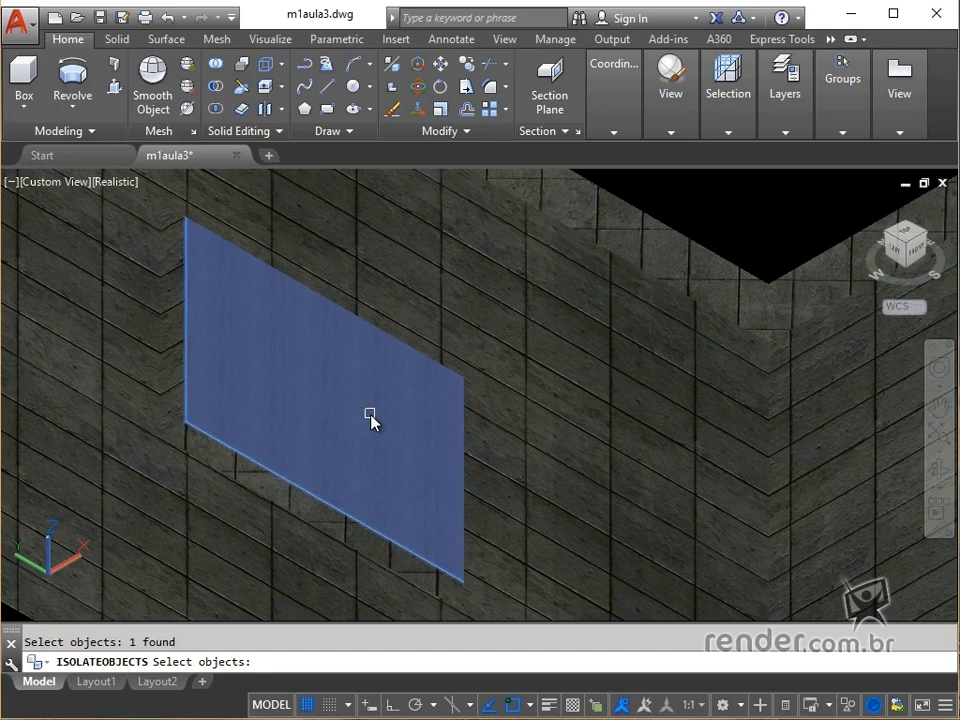
key(Return)
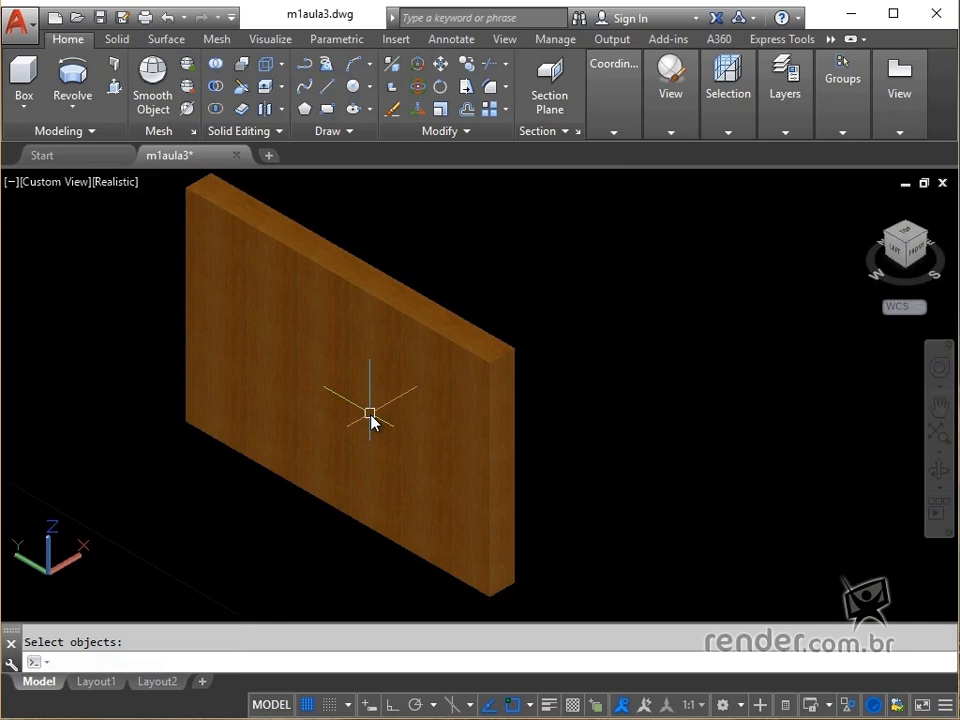
click(361, 424)
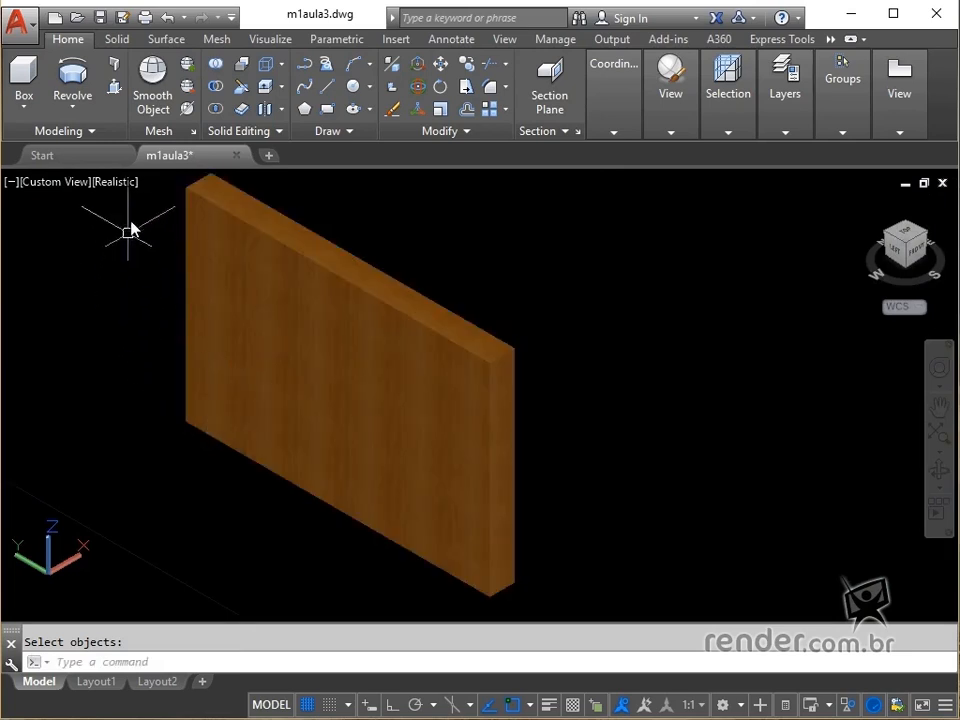
- Offset the edges of the box's large front face inward by a distance of 0.03
click(112, 41)
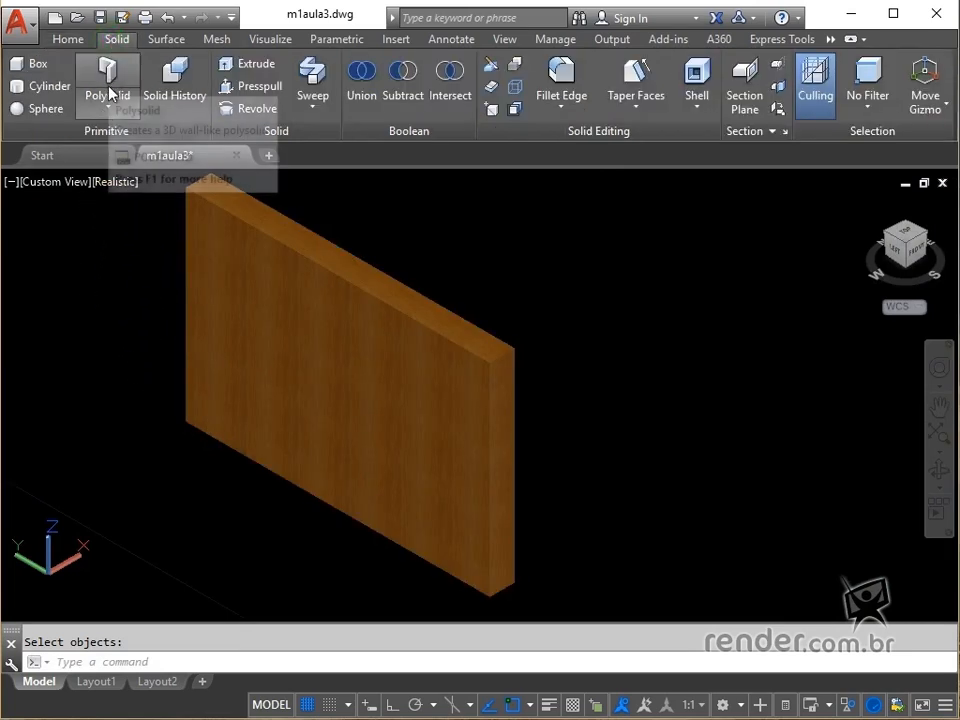
click(514, 110)
click(313, 298)
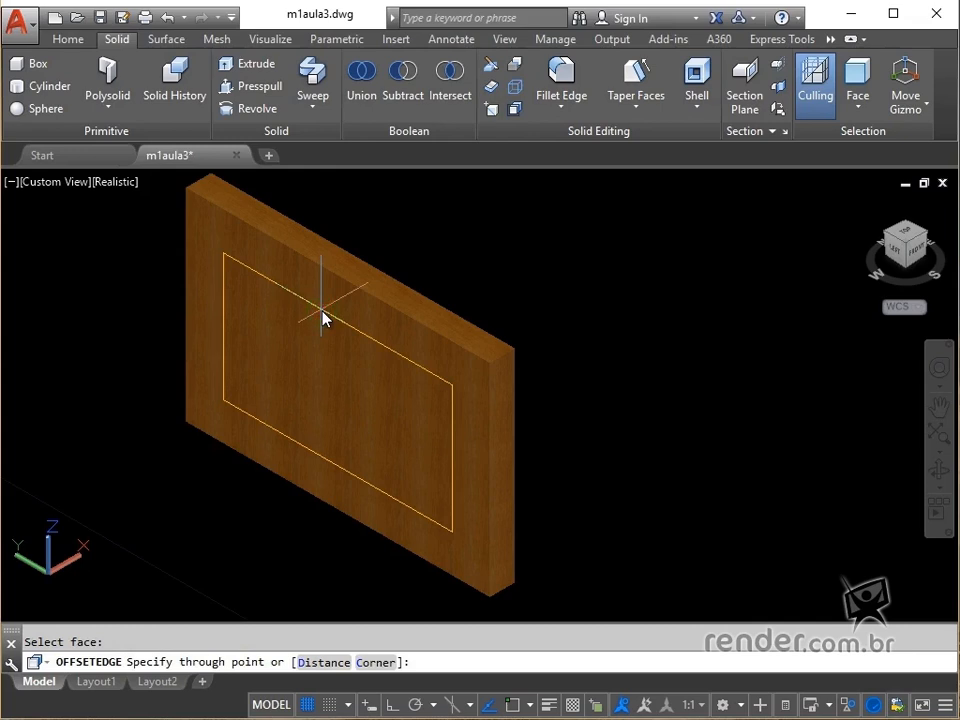
text(d)
key(Return)
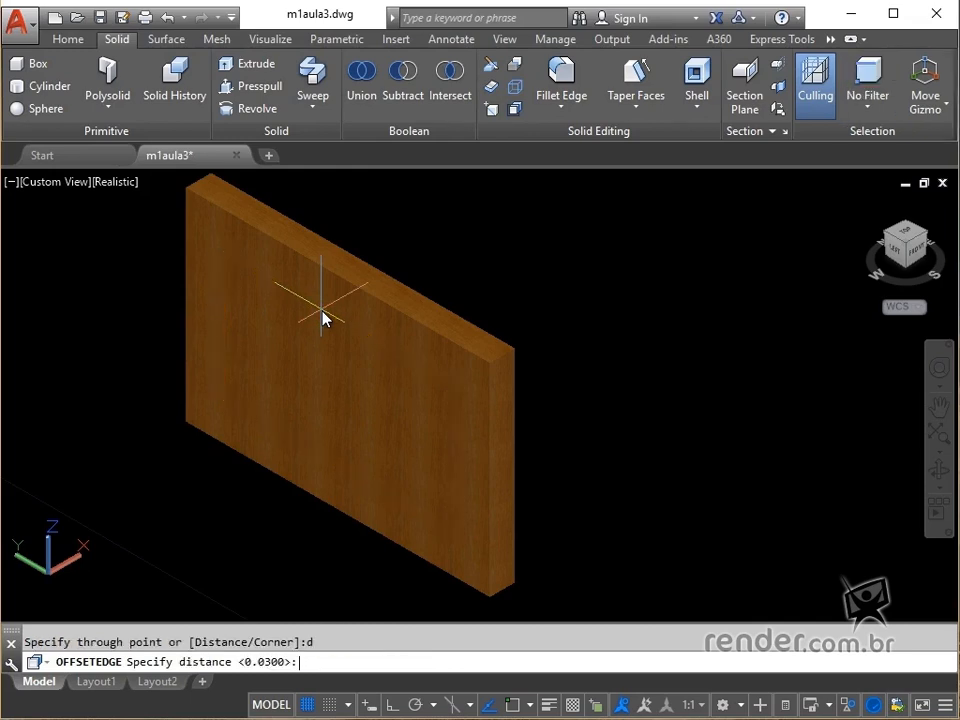
text(.03)
key(Return)
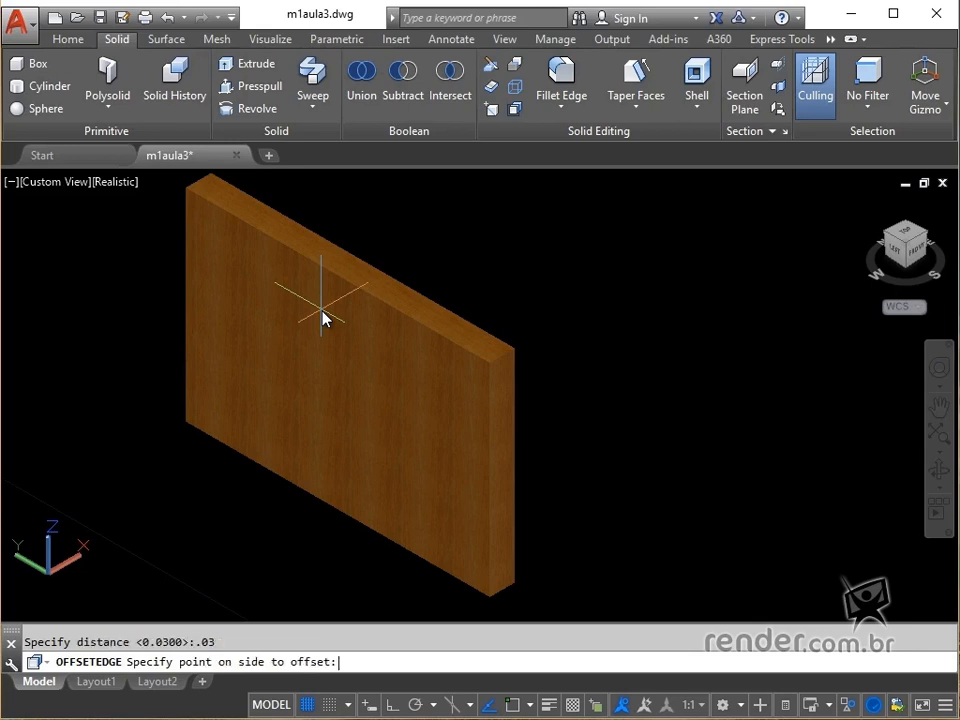
click(343, 398)
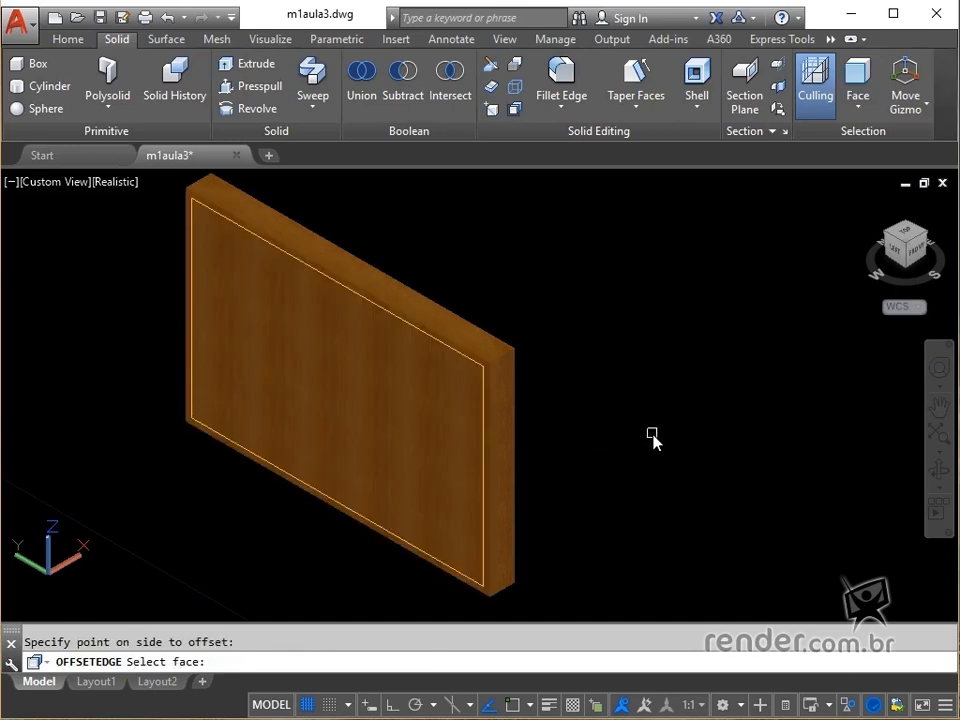
key(Return)
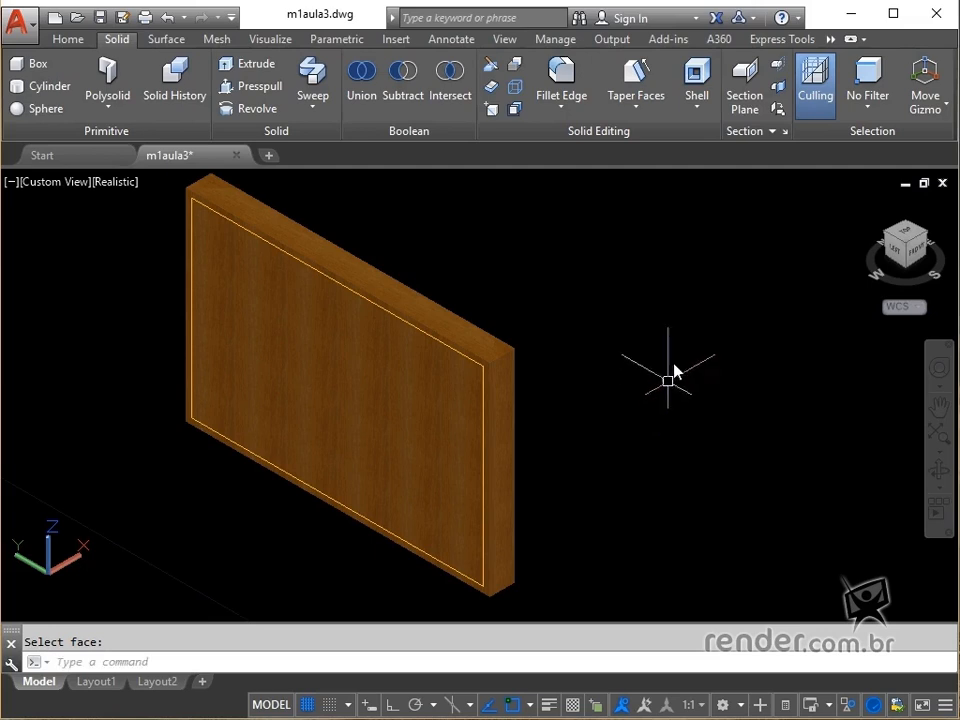
- Presspull the area inside the offset outline through the box's full thickness to leave an open window frame
click(72, 40)
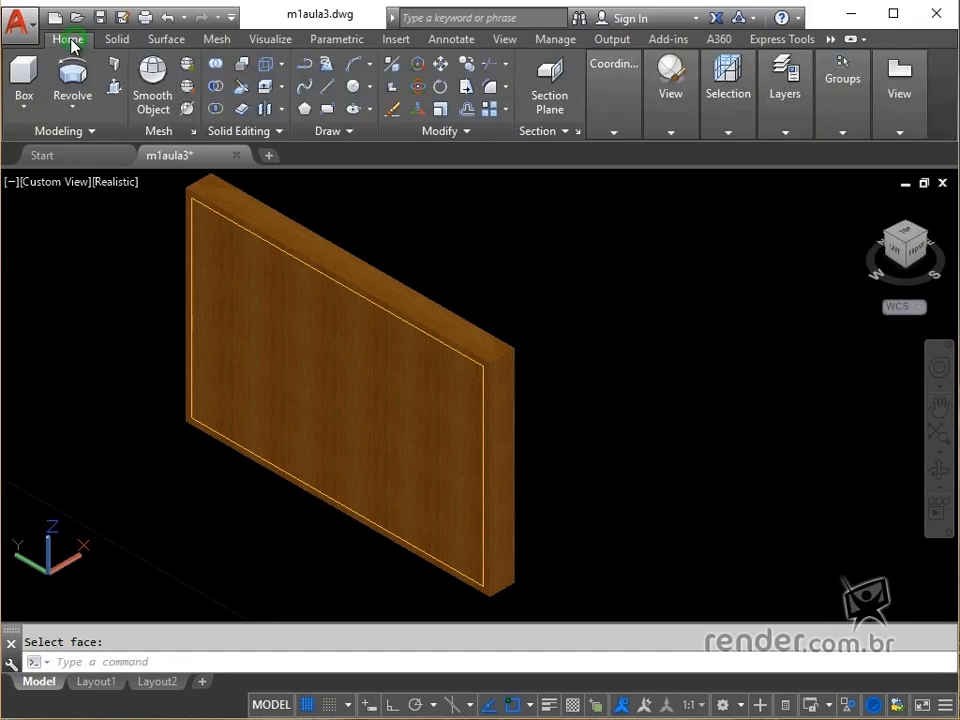
click(114, 92)
click(306, 432)
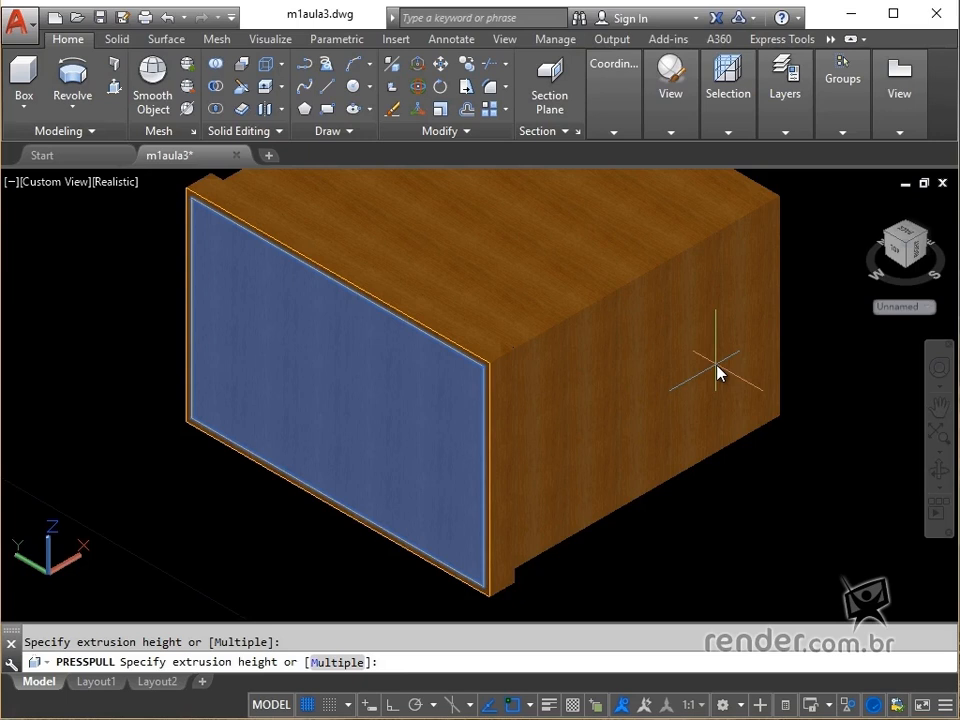
click(717, 372)
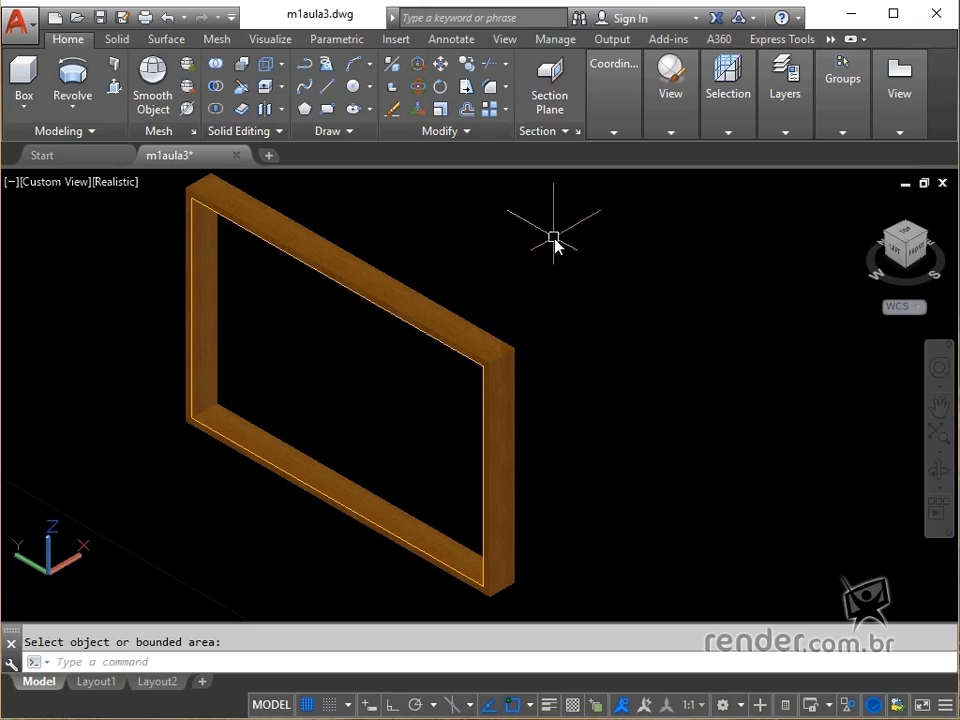
- Draw a solid box as a sash panel in half the frame, from the sill's middle to the side midpoint, at the opening's full height
click(23, 104)
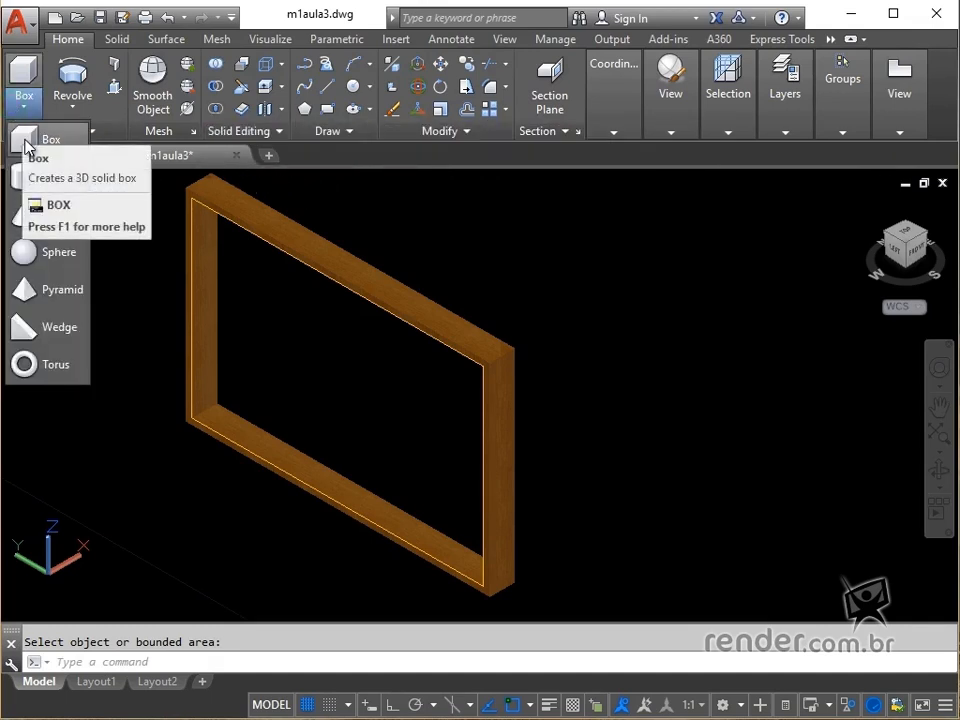
click(26, 147)
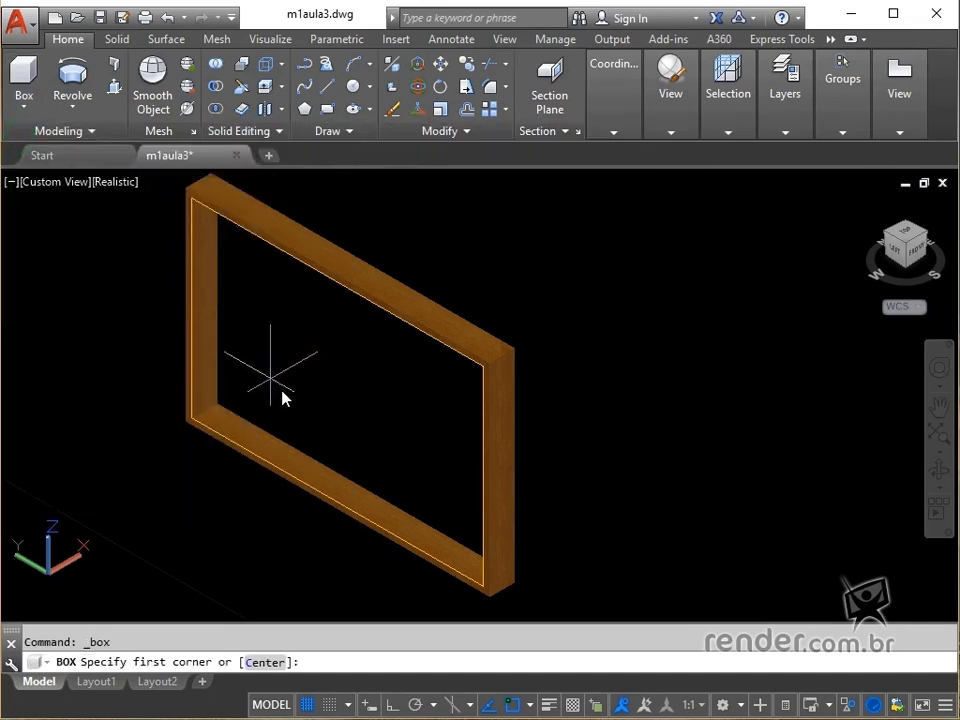
click(360, 490)
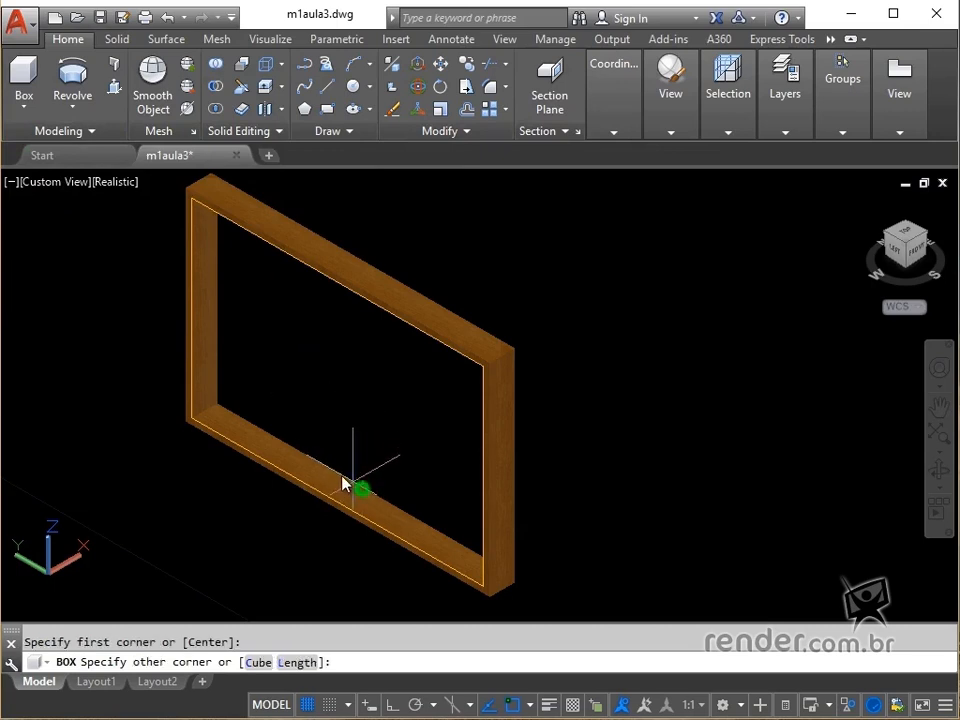
click(205, 415)
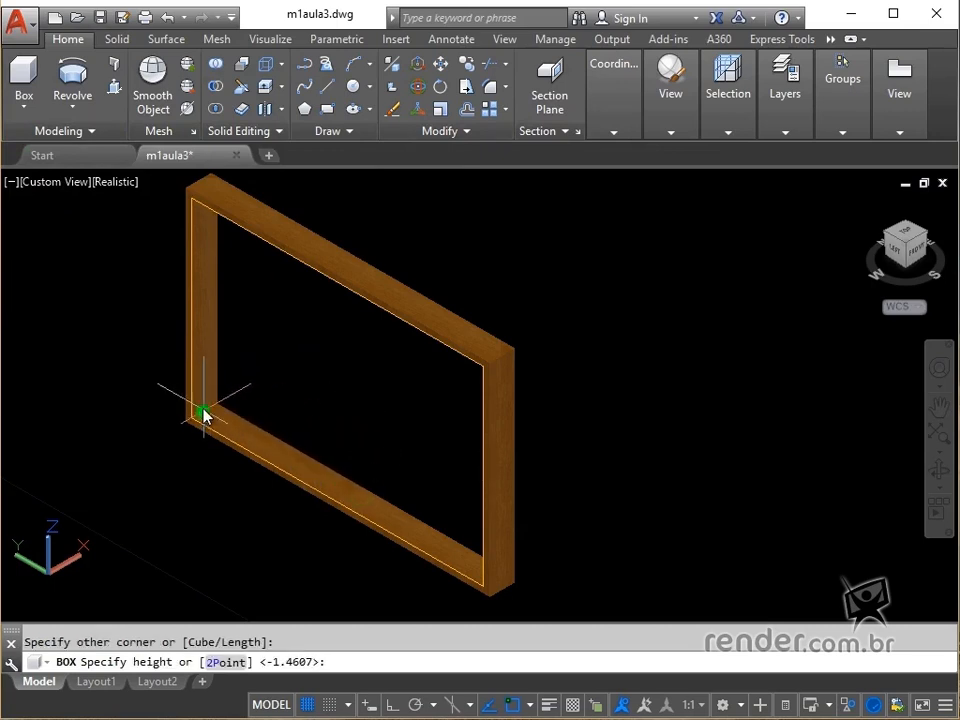
click(193, 203)
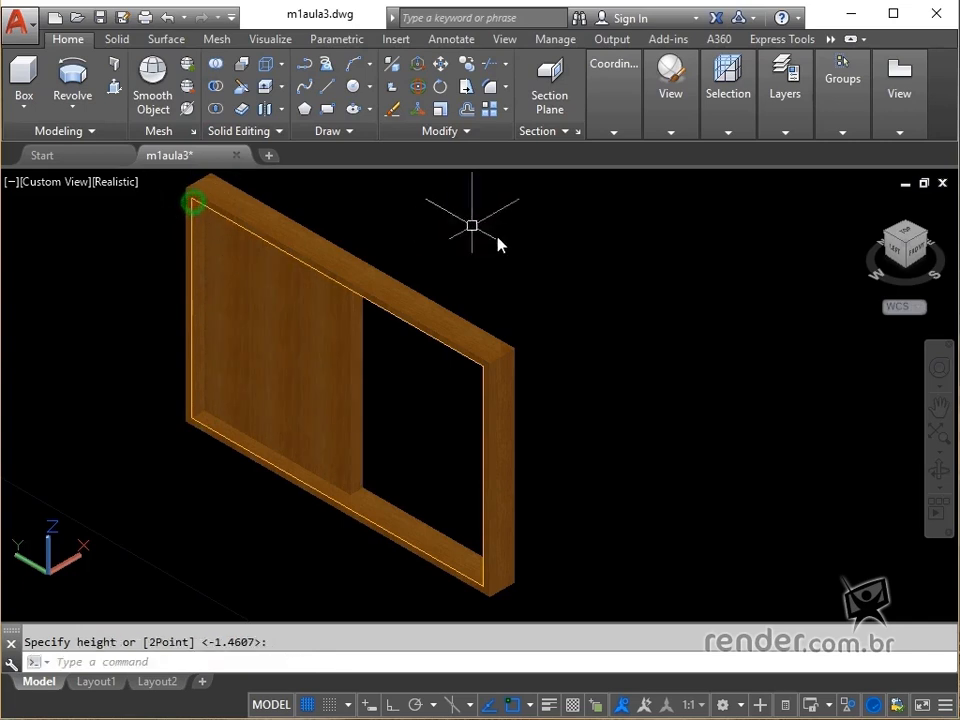
- Offset the edges of the sash panel's large front face inward by a distance of 0.03
click(117, 40)
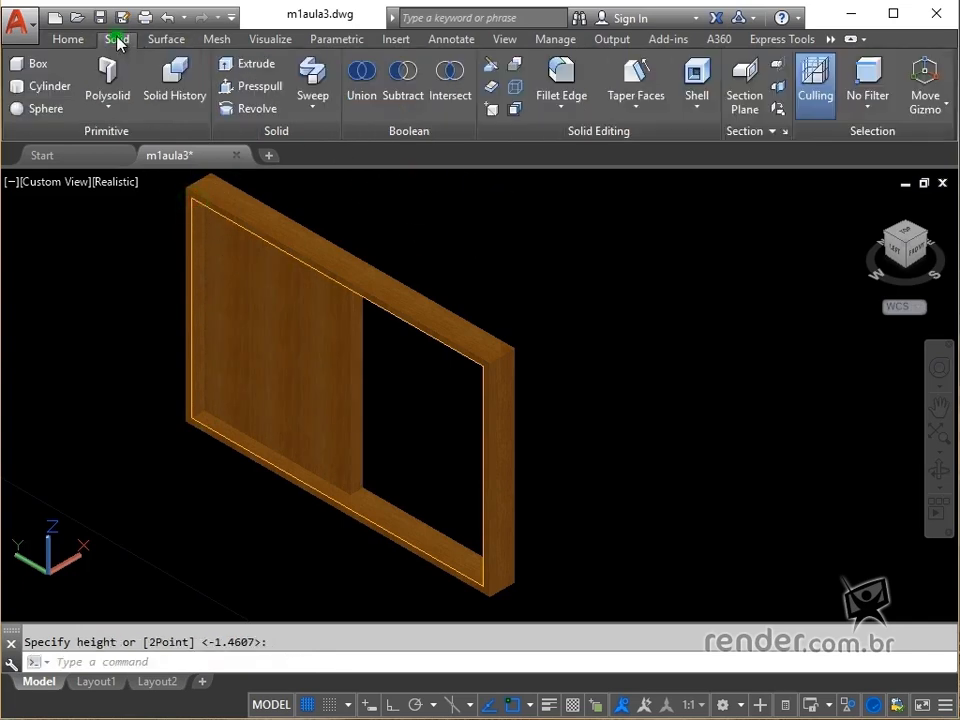
click(513, 117)
click(262, 341)
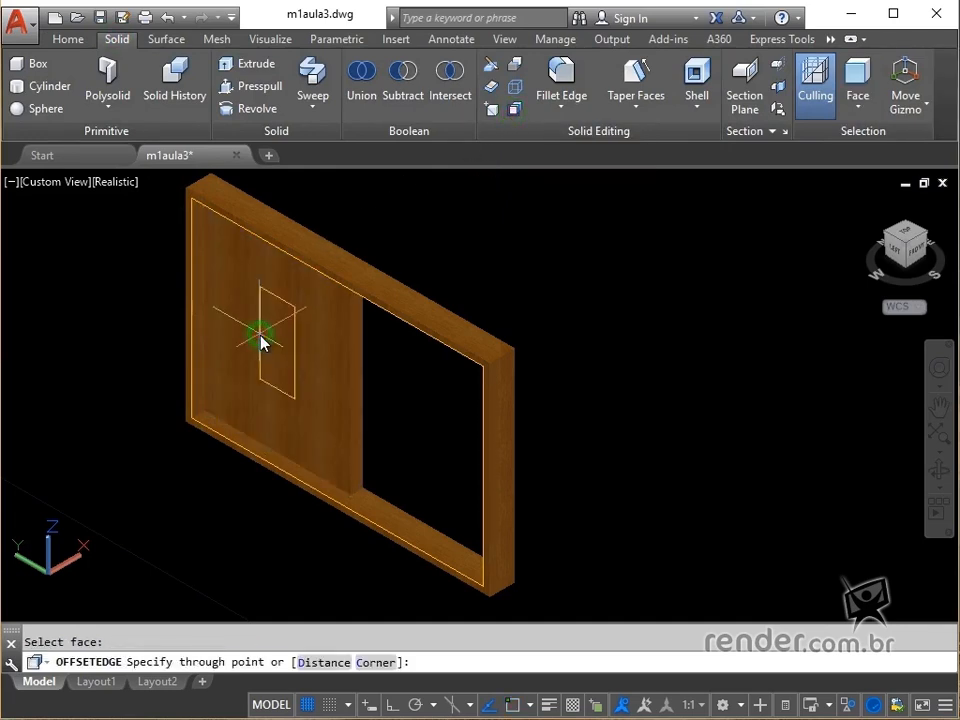
text(d)
key(Return)
key(Return)
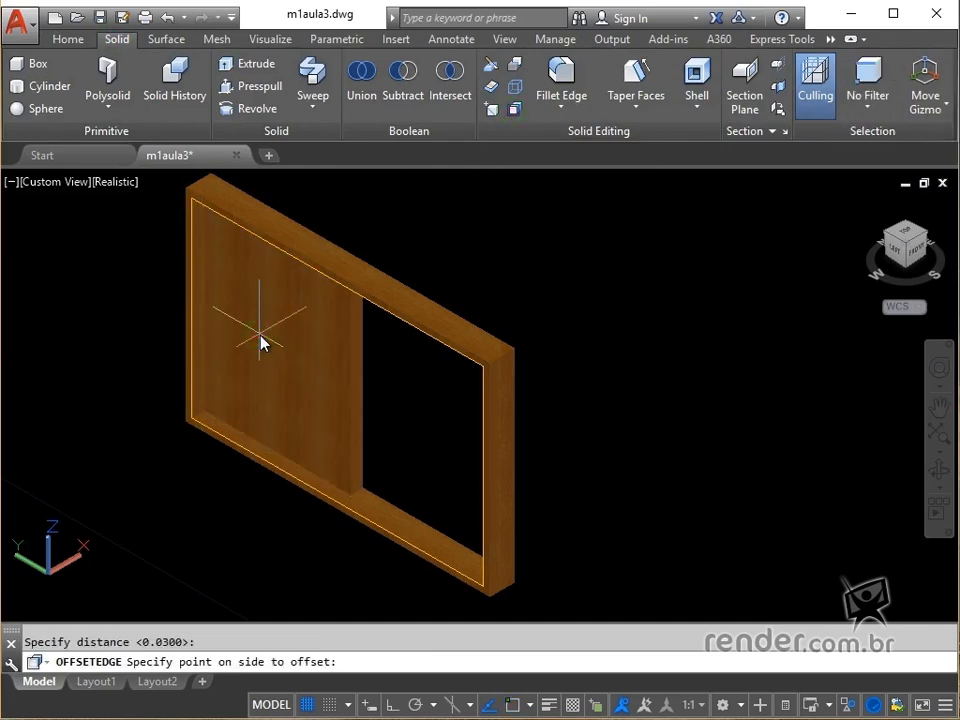
click(263, 340)
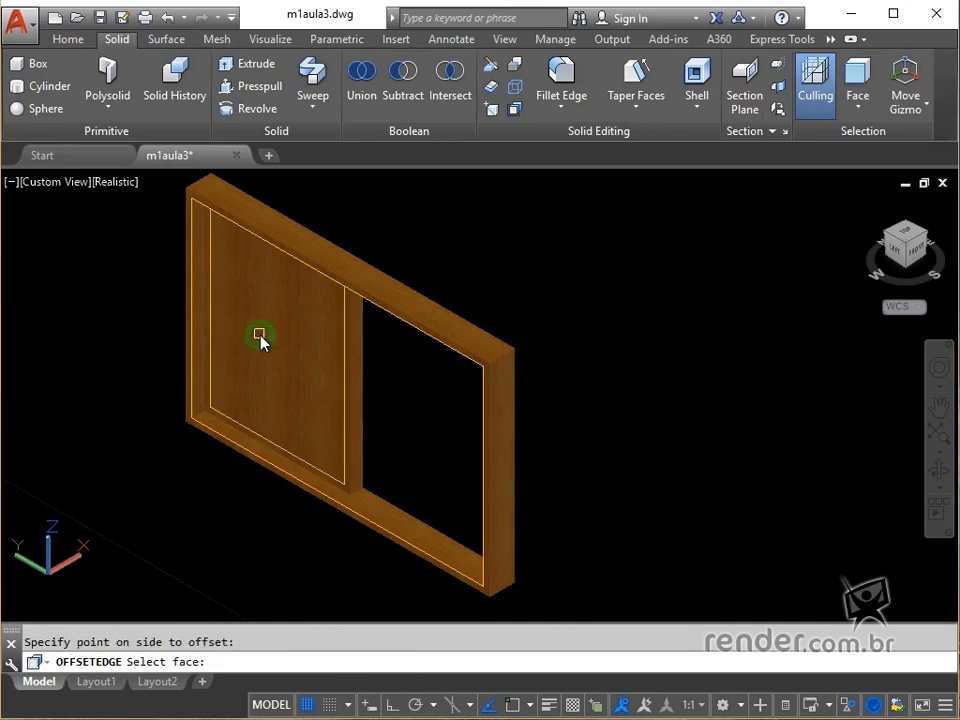
key(Return)
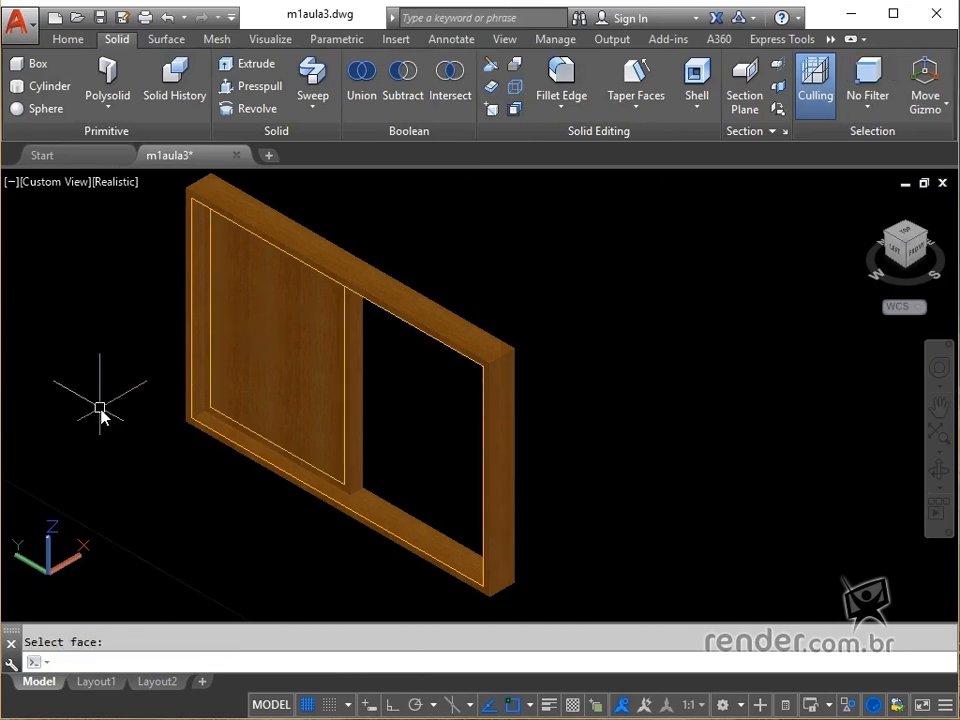
- Presspull the area inside the sash panel's offset outline through its full thickness to leave an open sash frame
click(241, 90)
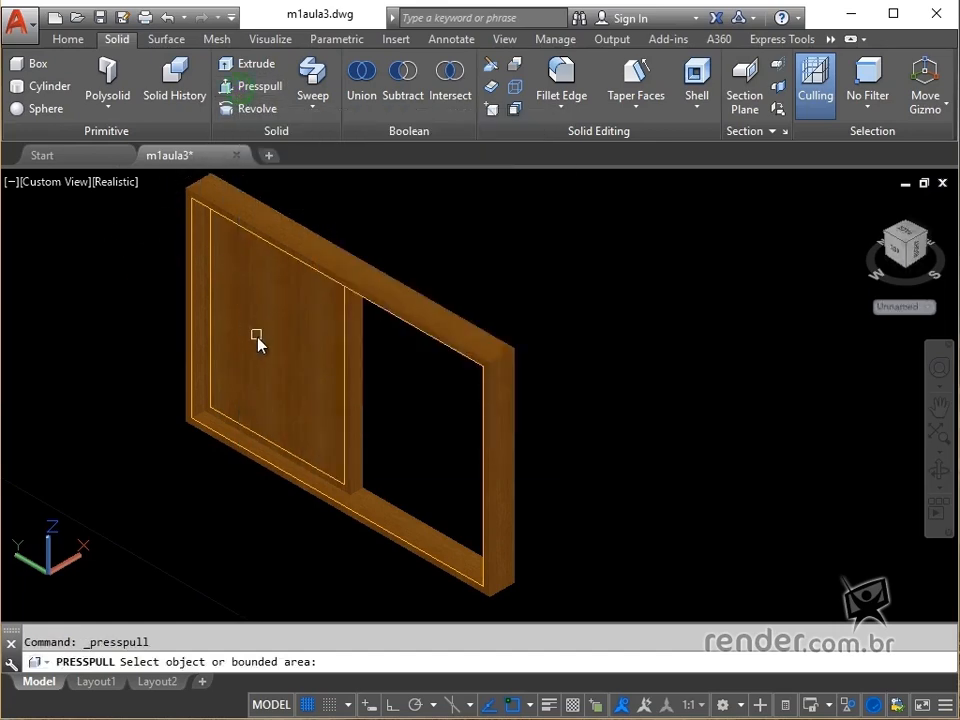
click(257, 342)
click(645, 277)
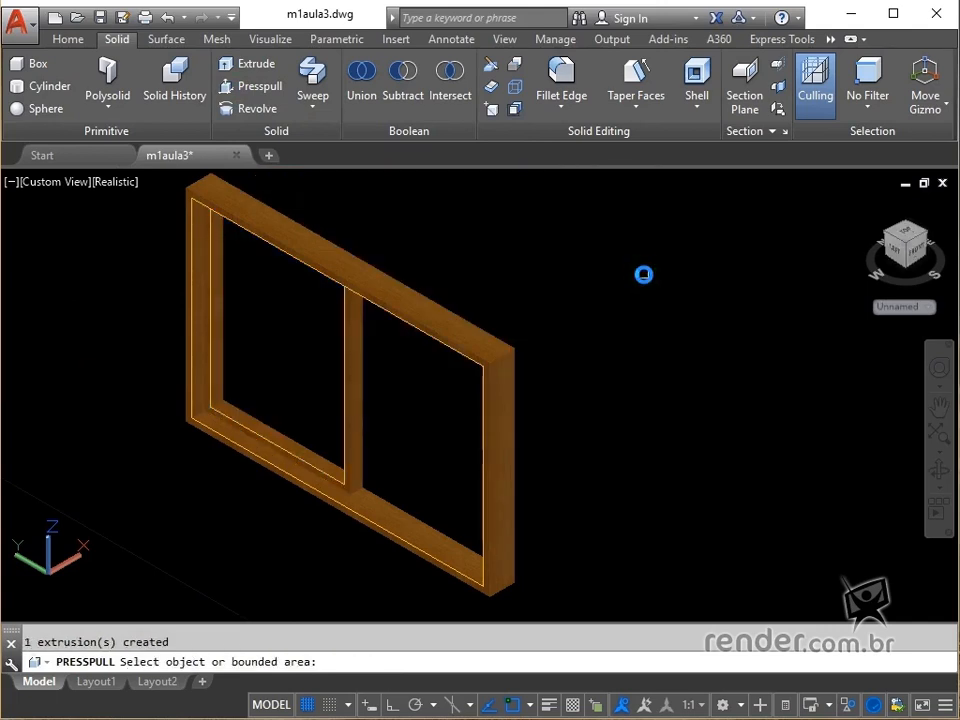
key(Return)
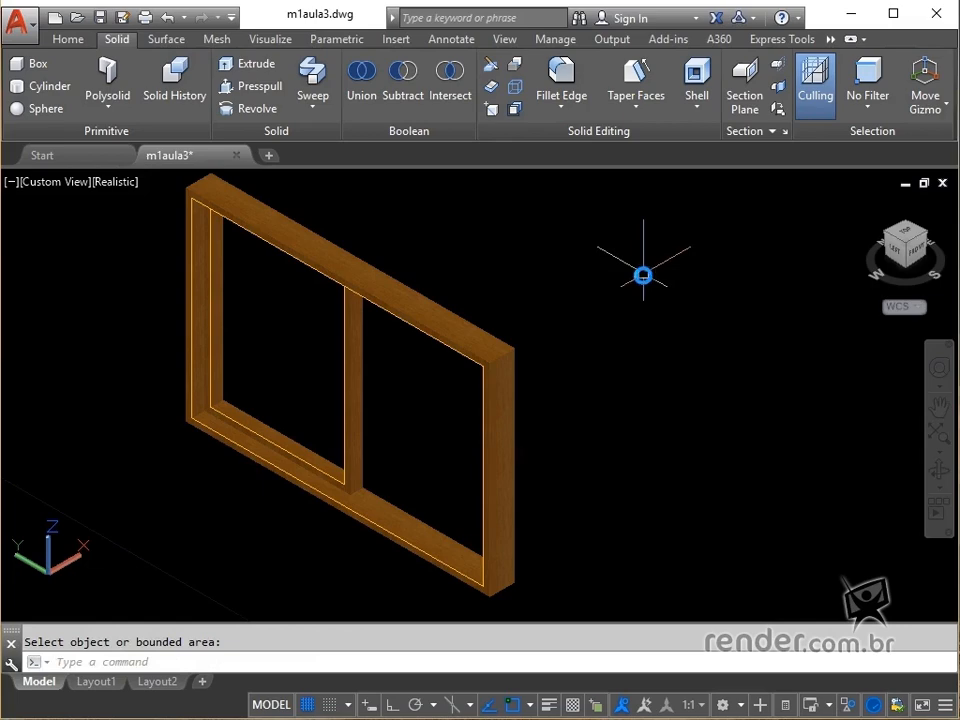
- Draw a thin solid box as a slat on the sash frame's bottom rail, spanning the opening's full width and the sash's depth
shift+middle_drag(166, 494, 373, 478)
scroll(204, 512, up, 4)
shift+middle_drag(204, 512, 270, 545)
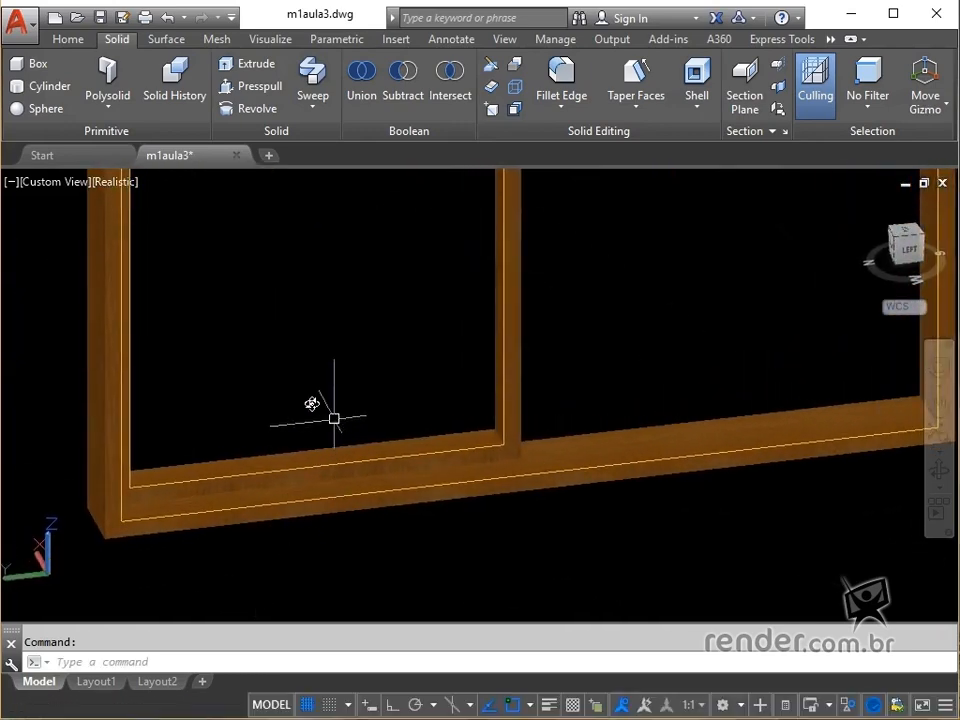
click(48, 38)
click(22, 112)
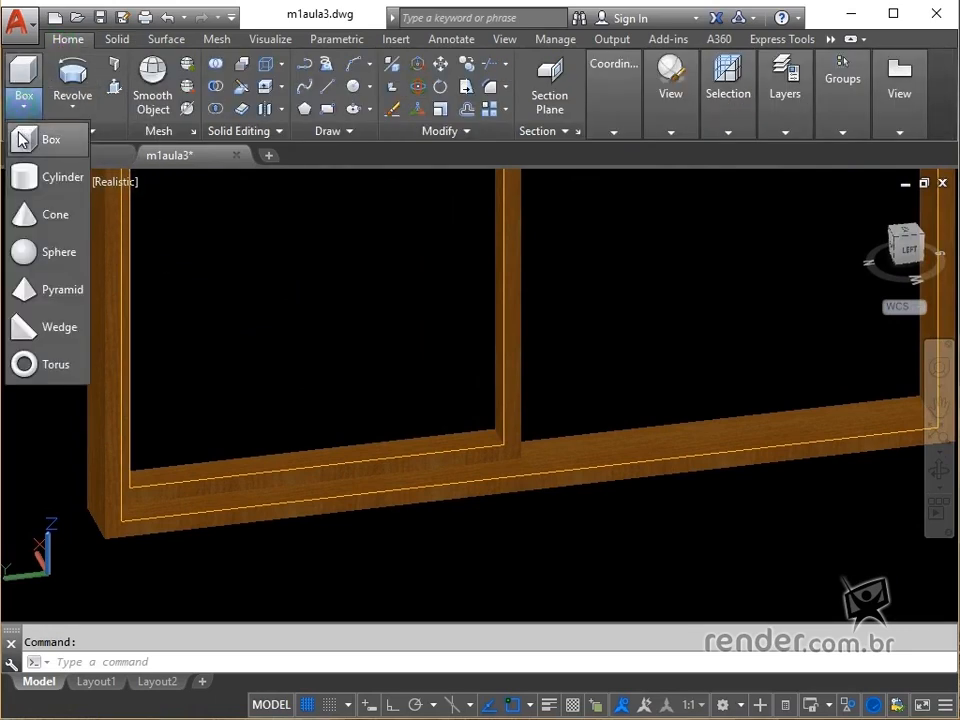
click(18, 136)
scroll(218, 356, up, 2)
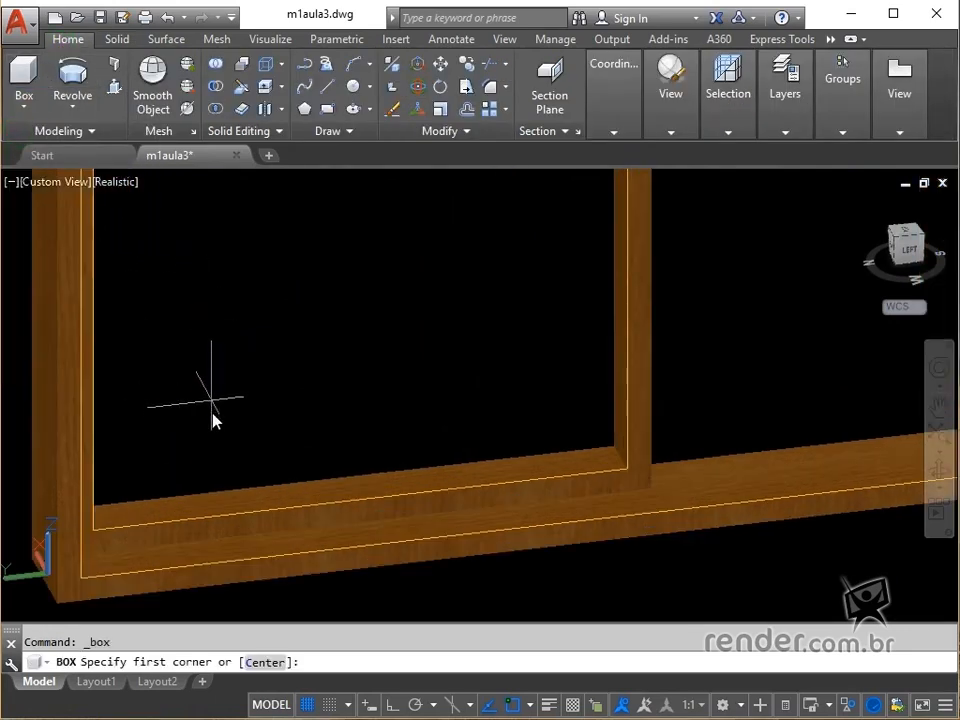
click(98, 540)
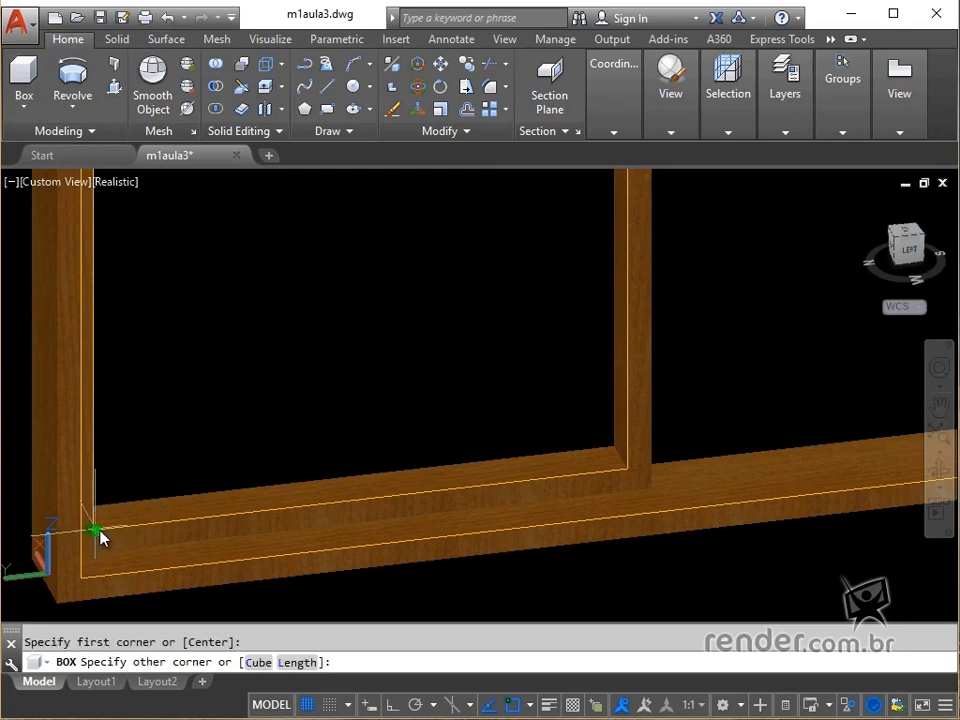
click(612, 450)
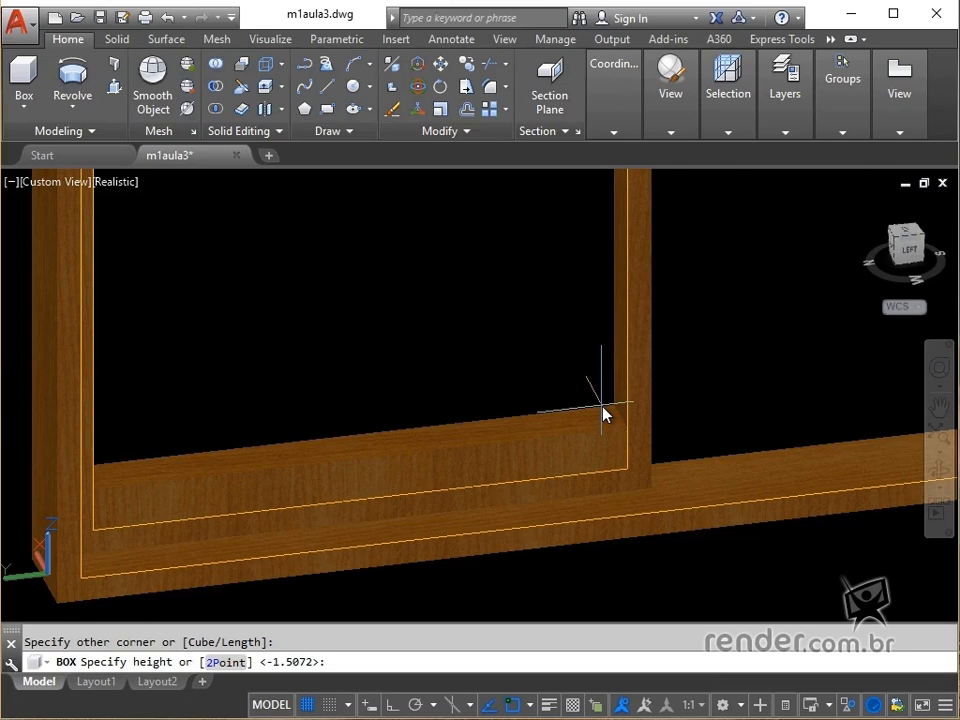
text(1)
key(Return)
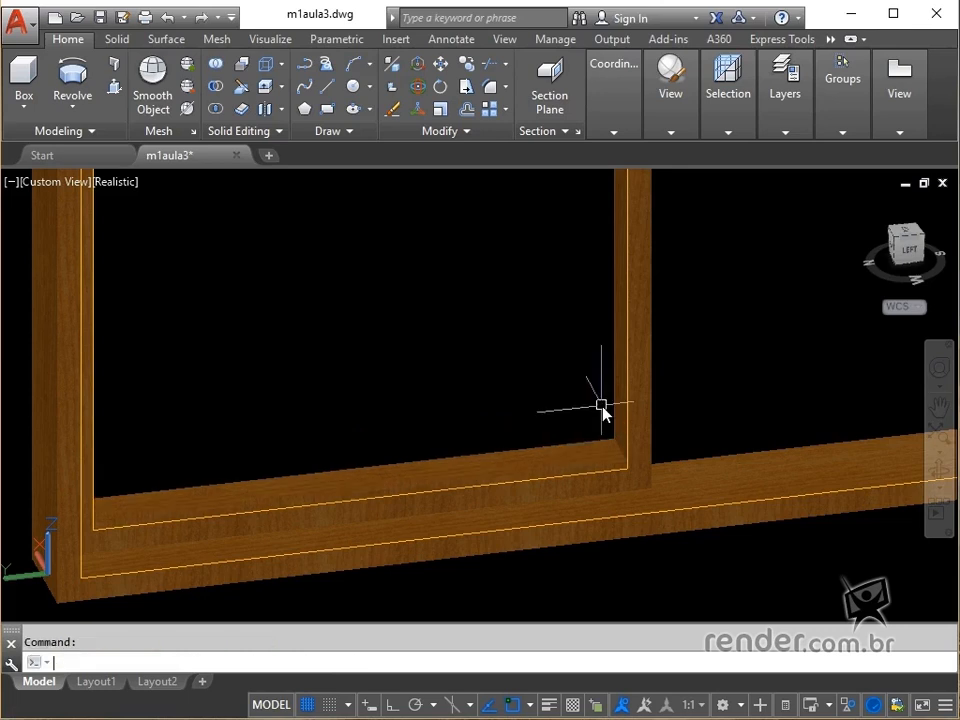
- Rotate the slat in 3D by 30 degrees about the Y axis, using its front lower corner at the middle stile as base point
scroll(587, 455, up, 2)
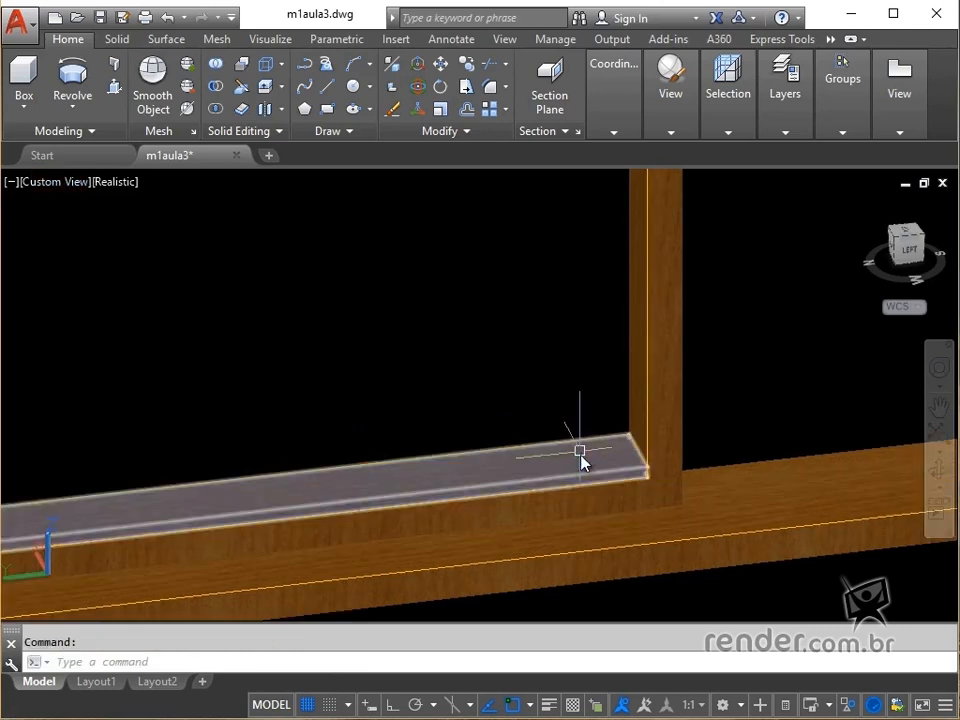
click(580, 487)
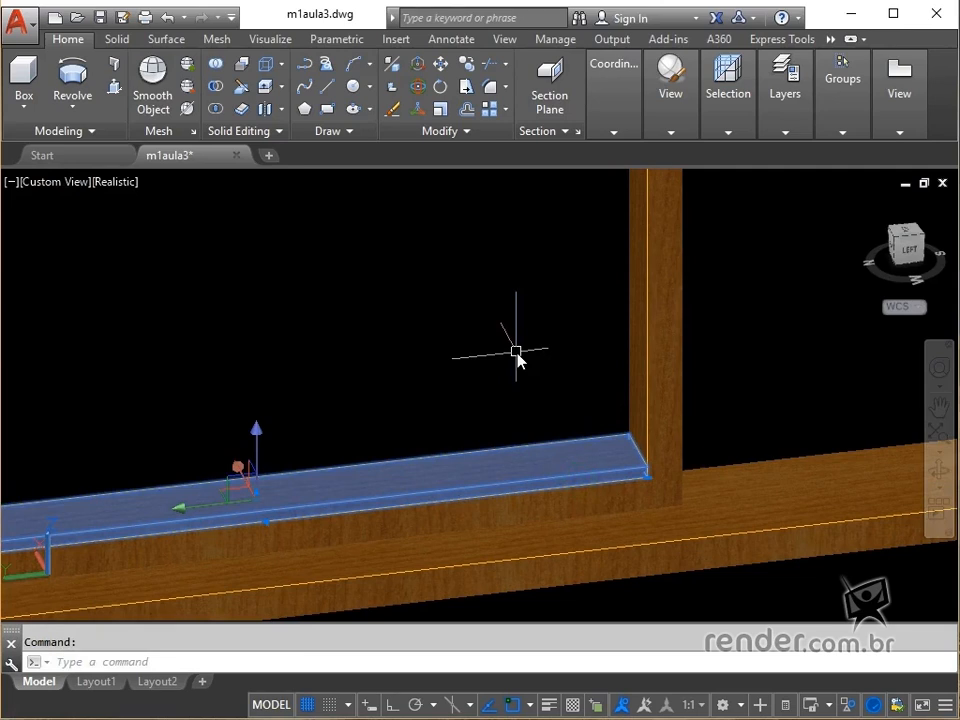
key(Escape)
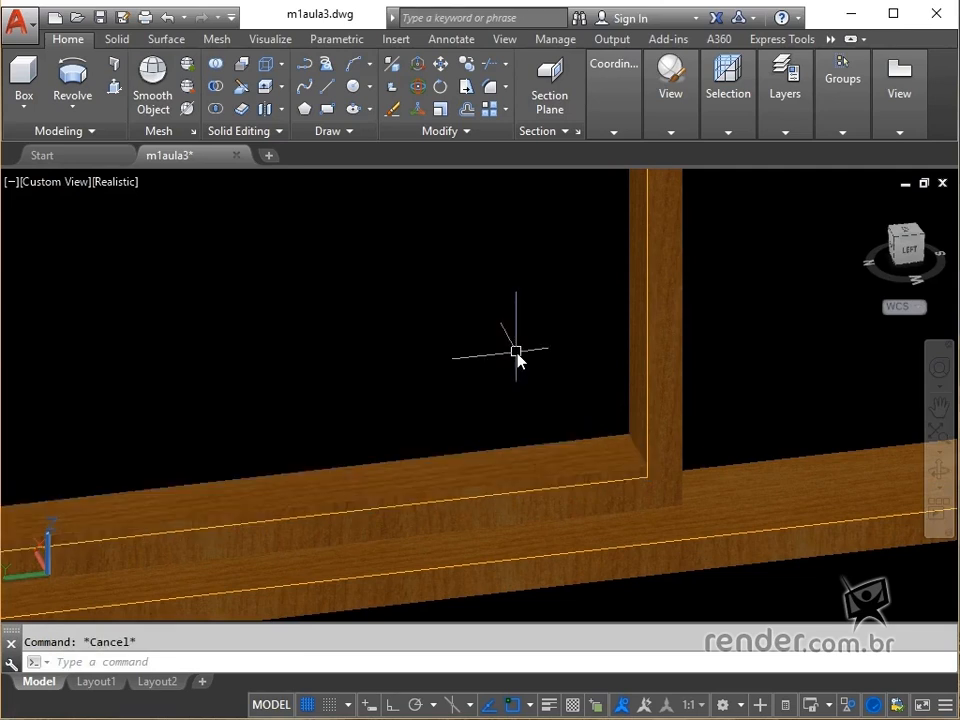
middle_drag(516, 351, 431, 311)
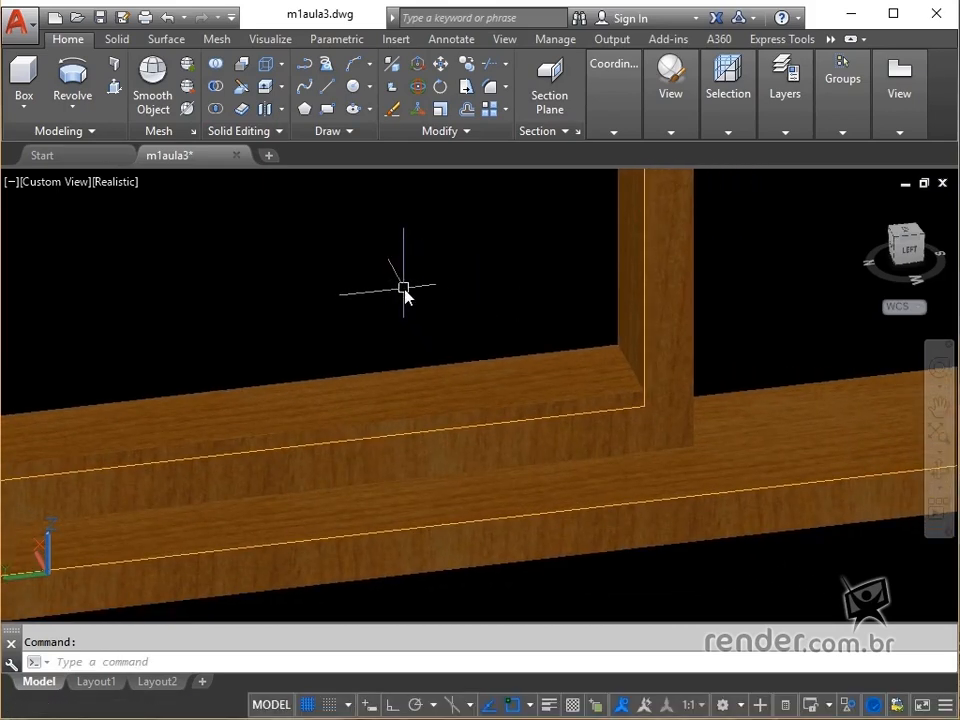
click(420, 88)
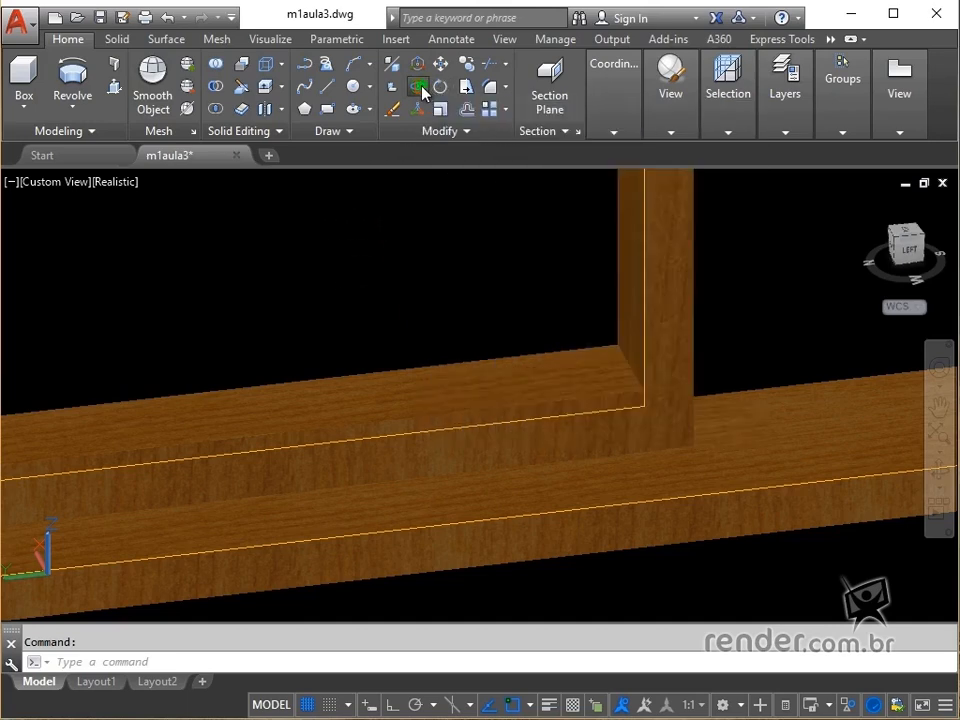
click(499, 371)
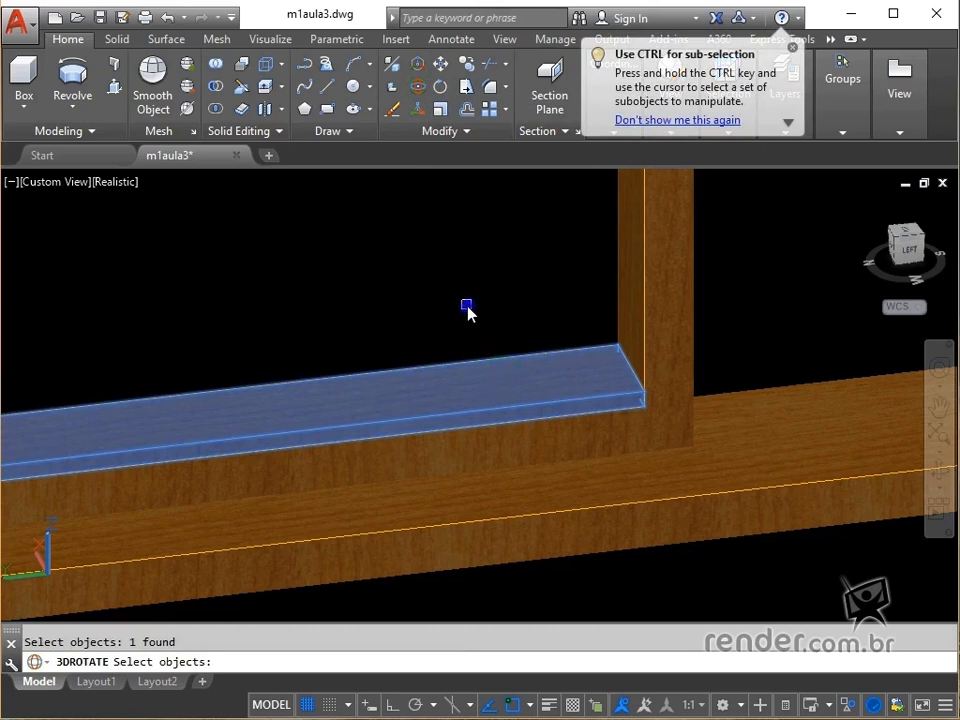
key(Return)
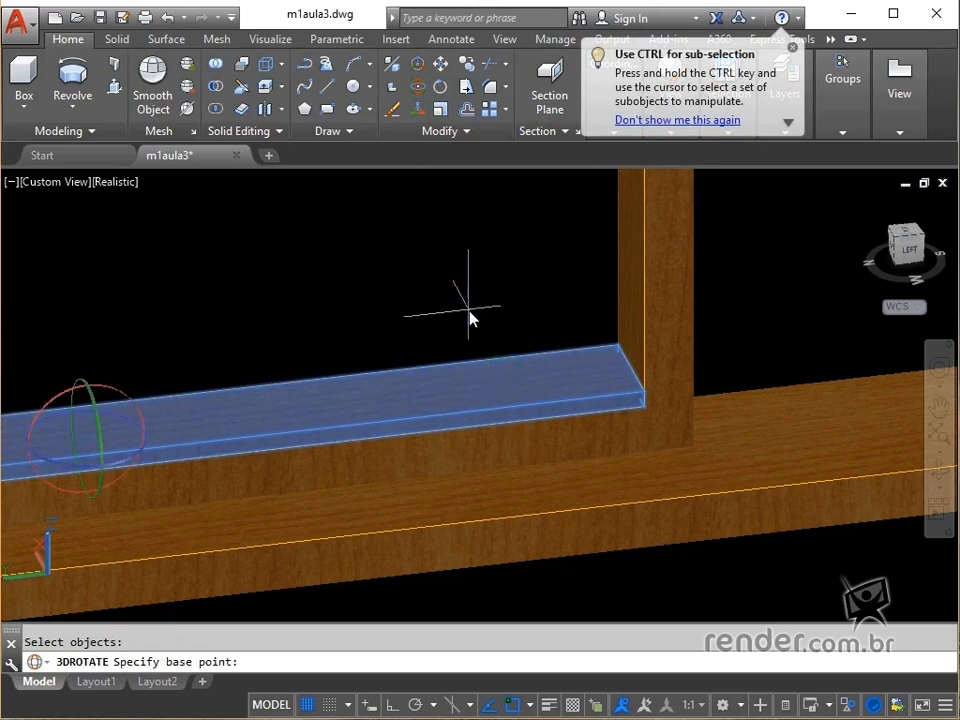
click(647, 407)
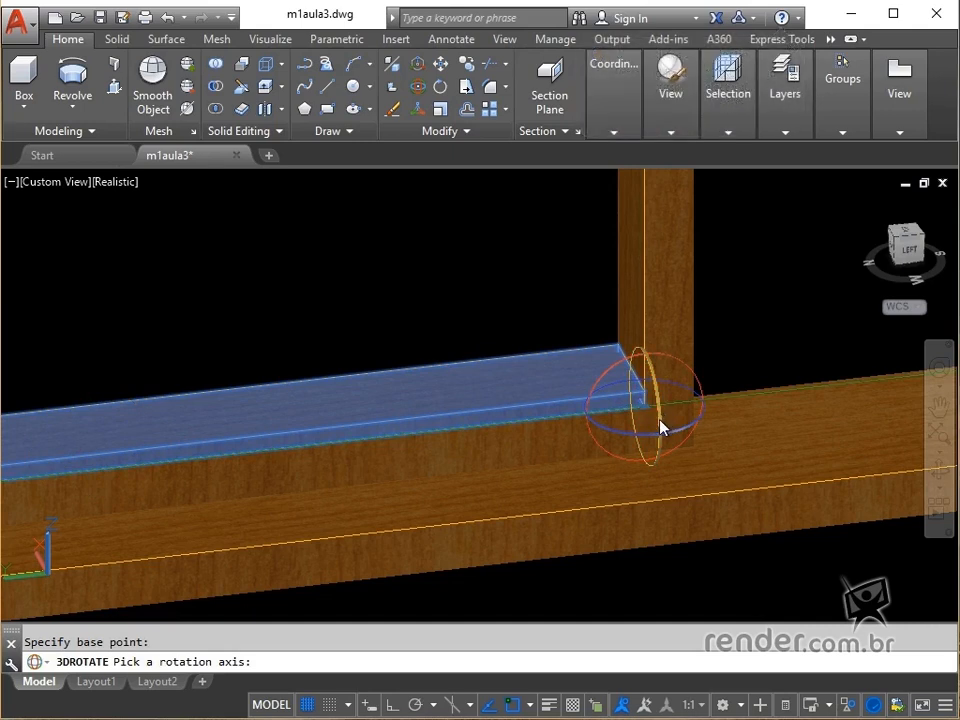
click(660, 428)
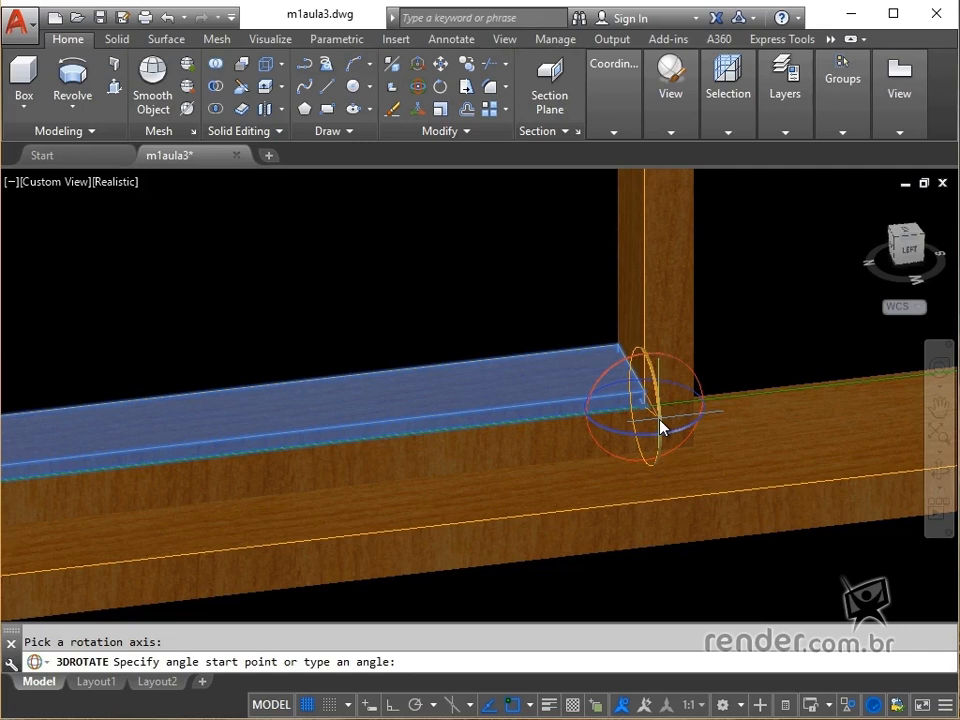
text(30)
key(Return)
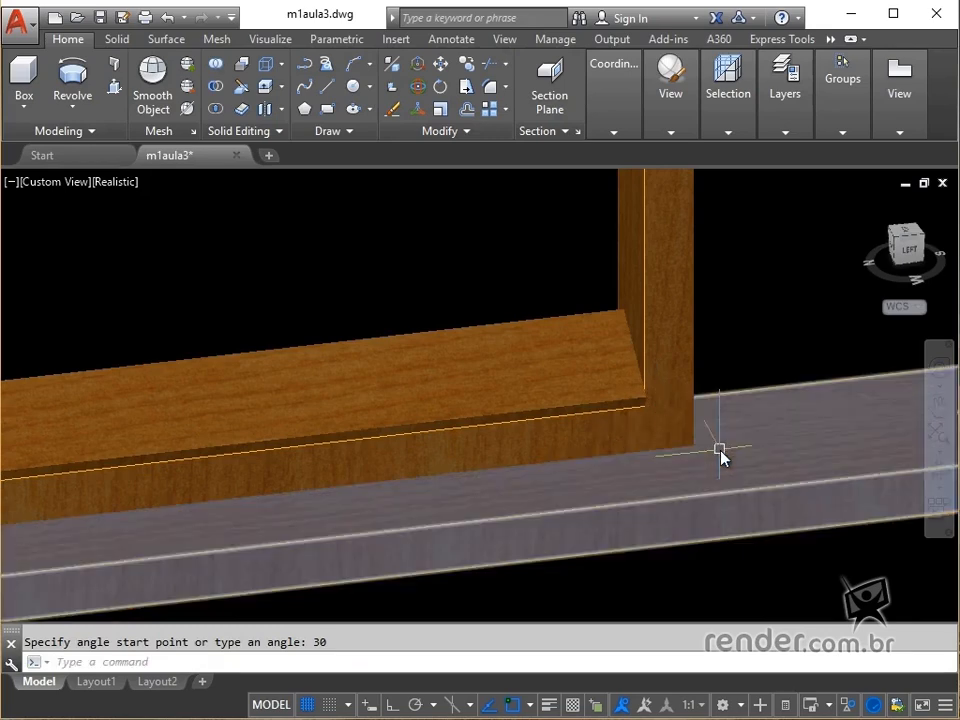
- Switch the visual style to 2D Wireframe with the tilted slat's end in view
scroll(458, 270, up, 2)
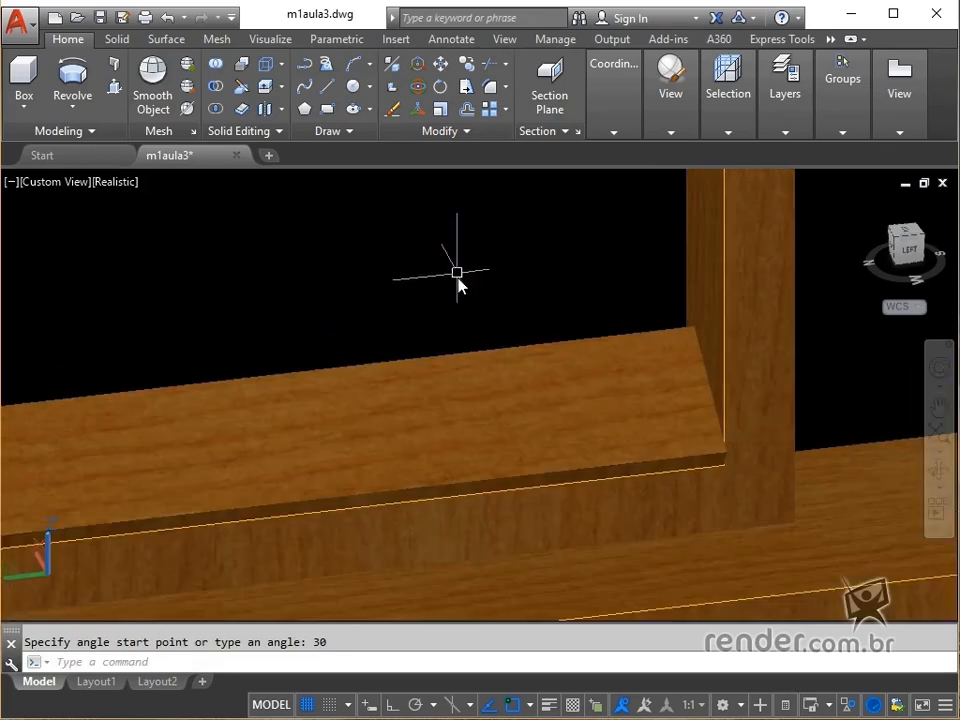
middle_drag(407, 281, 328, 266)
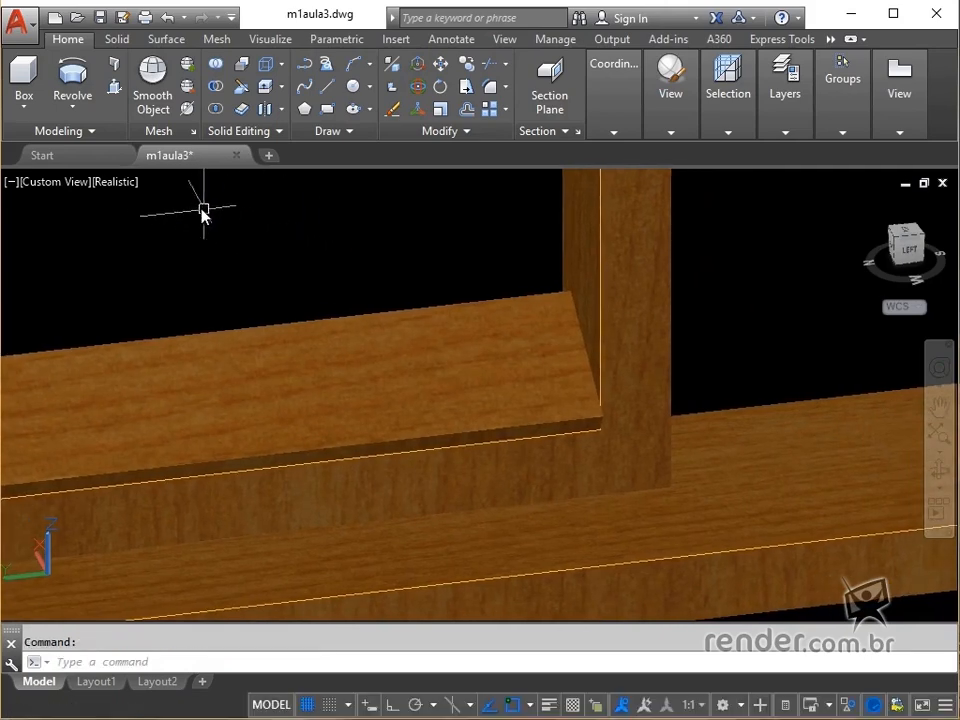
click(118, 184)
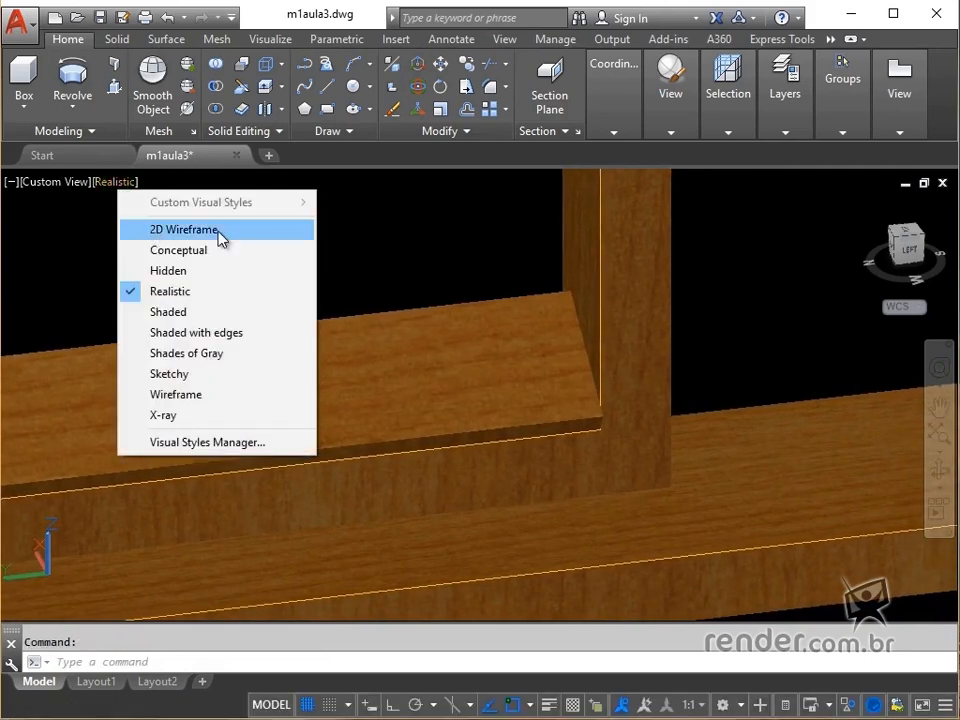
click(243, 232)
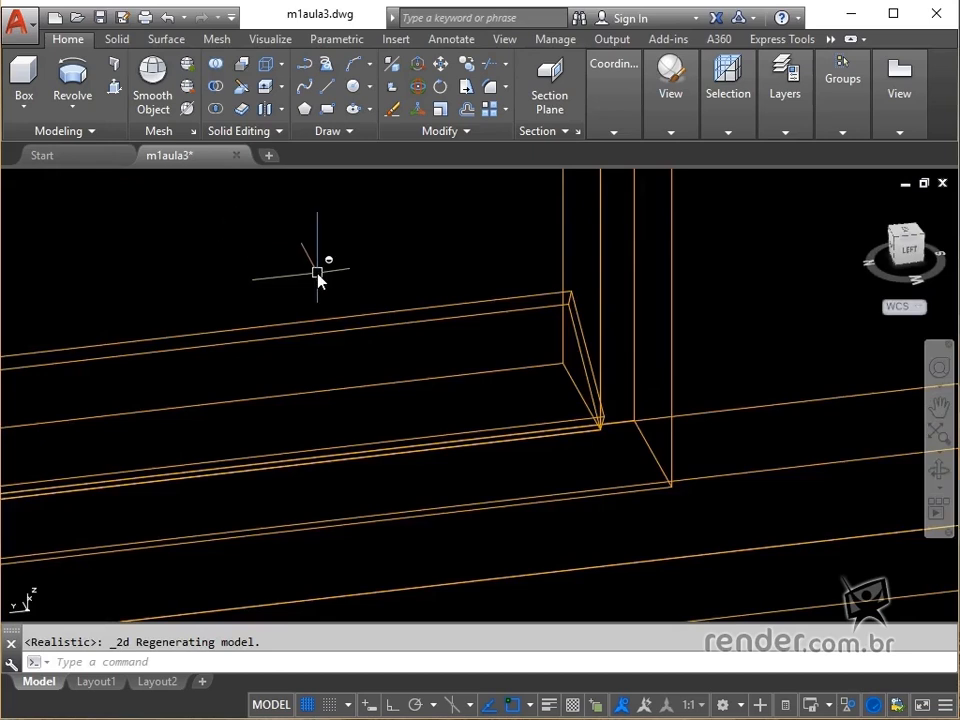
- Fillet the tilted slat's four long edges with a 0.005 radius
click(490, 88)
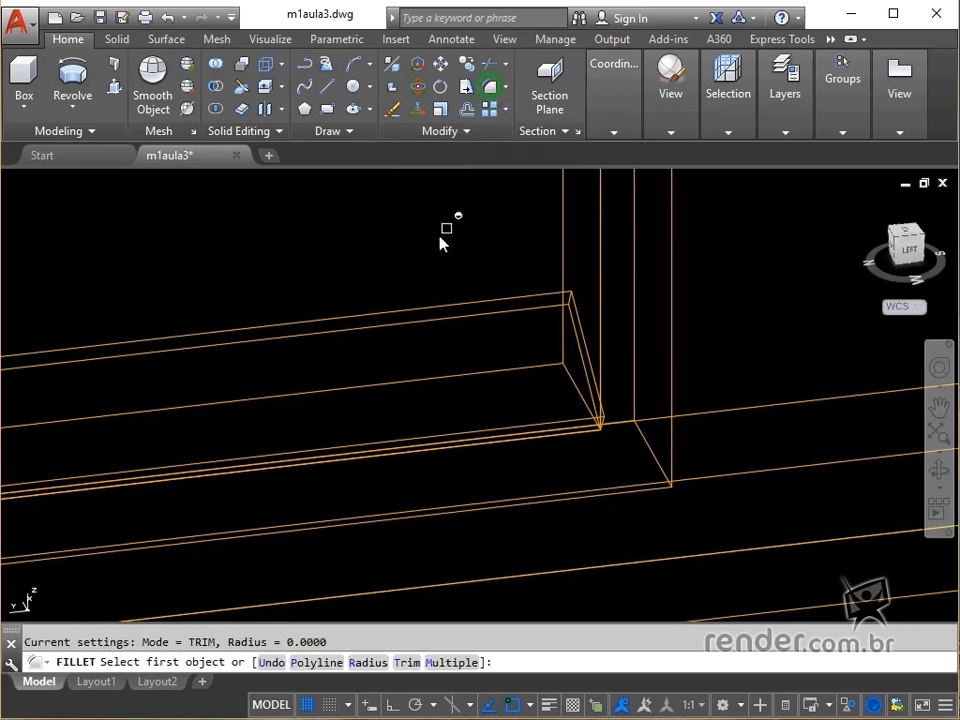
text(r)
key(Return)
text(.005)
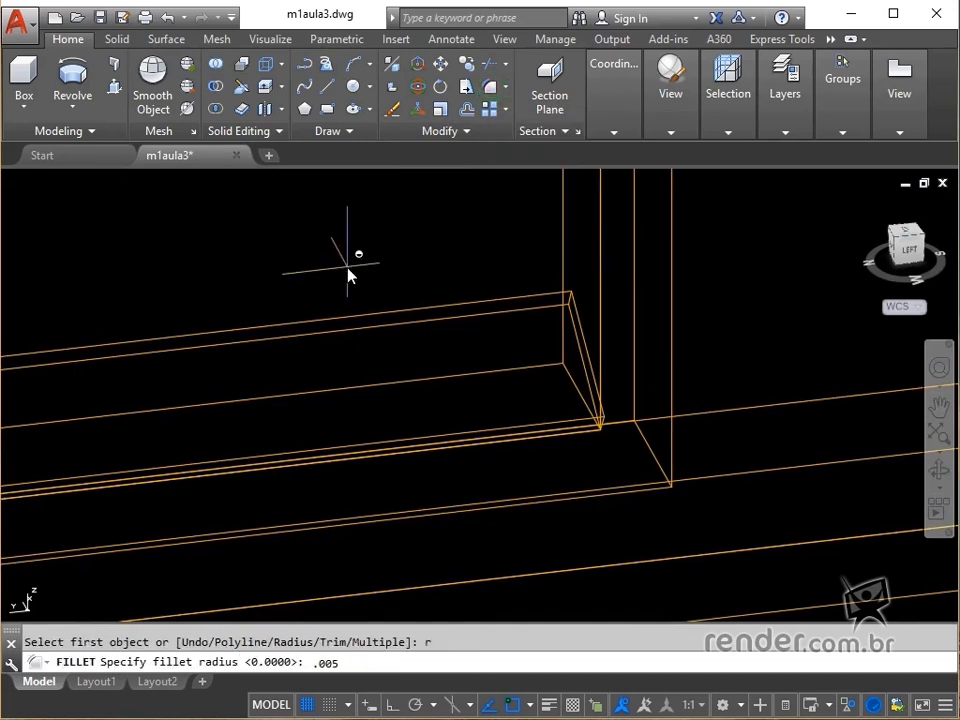
key(Return)
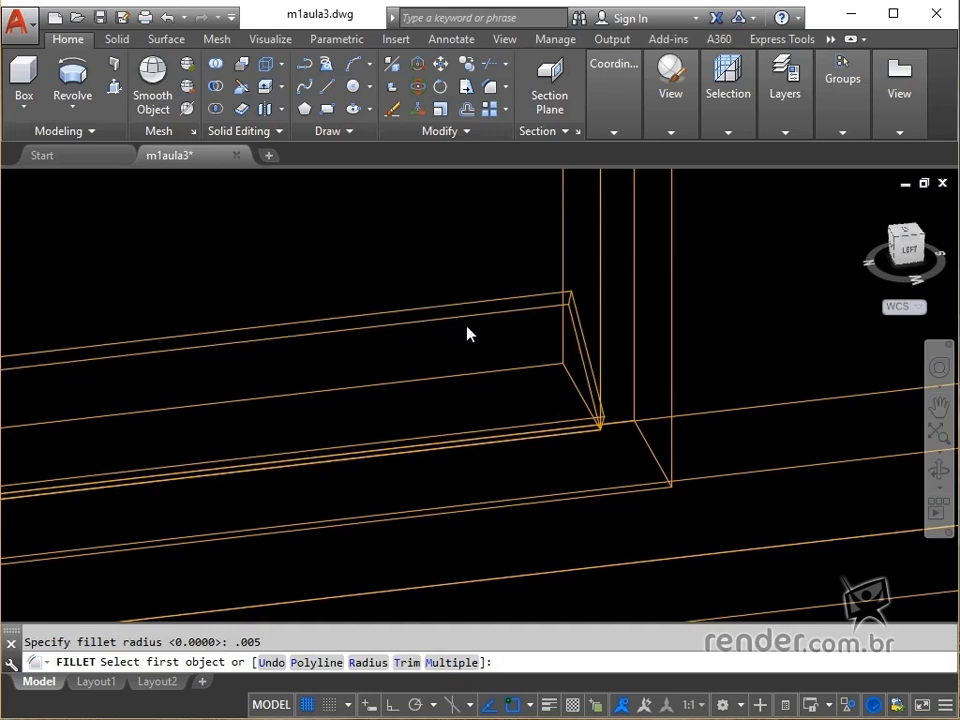
scroll(470, 328, up, 2)
click(469, 312)
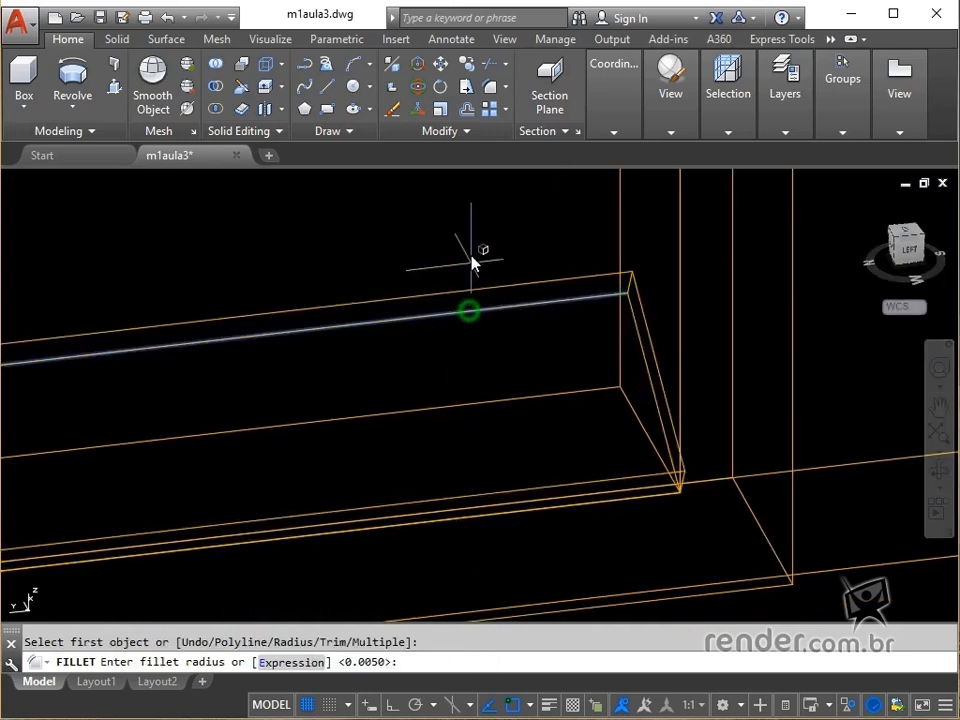
key(Return)
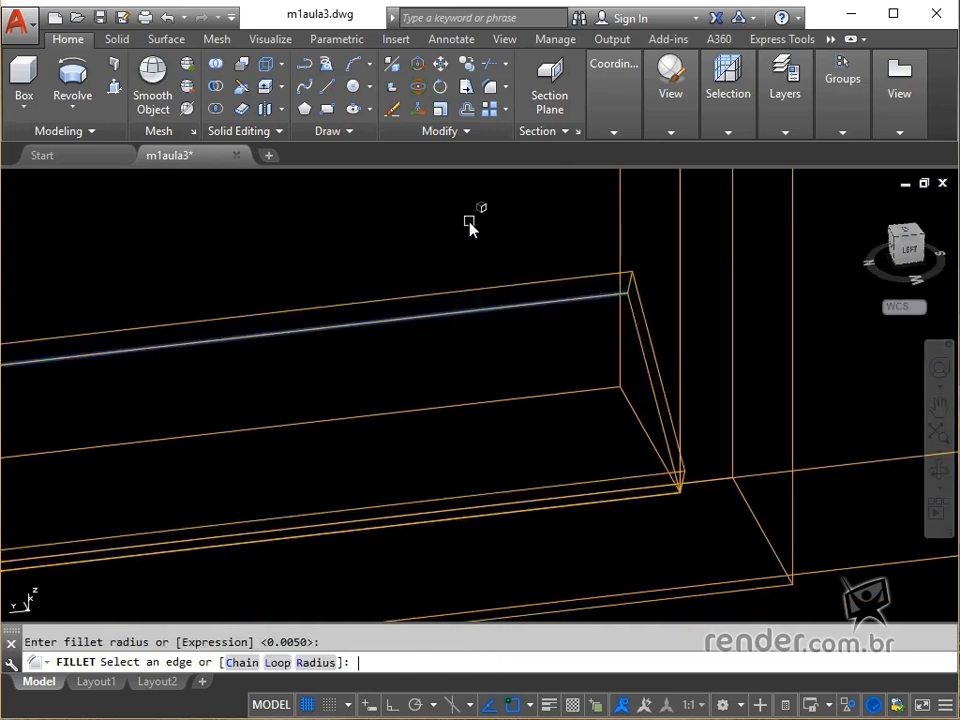
click(461, 289)
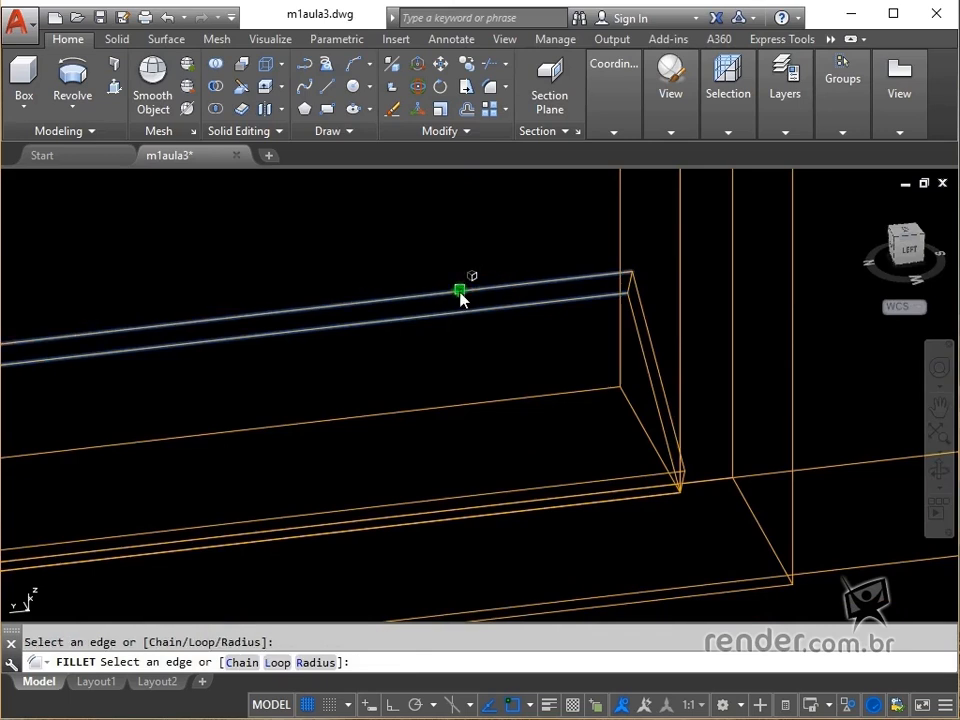
scroll(575, 500, up, 3)
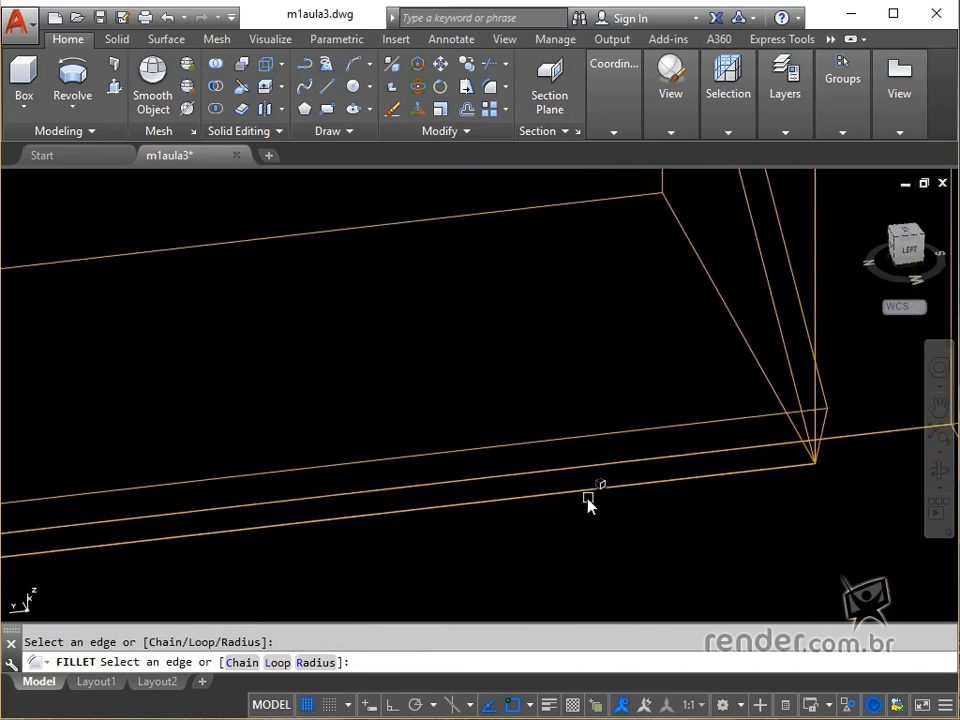
click(582, 492)
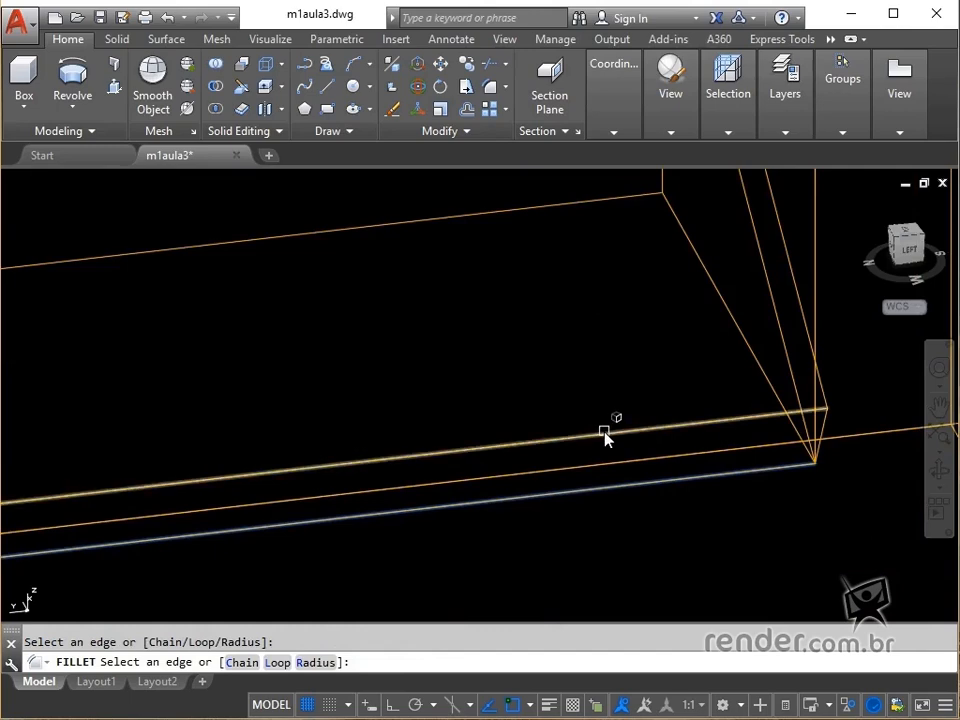
click(603, 430)
key(Return)
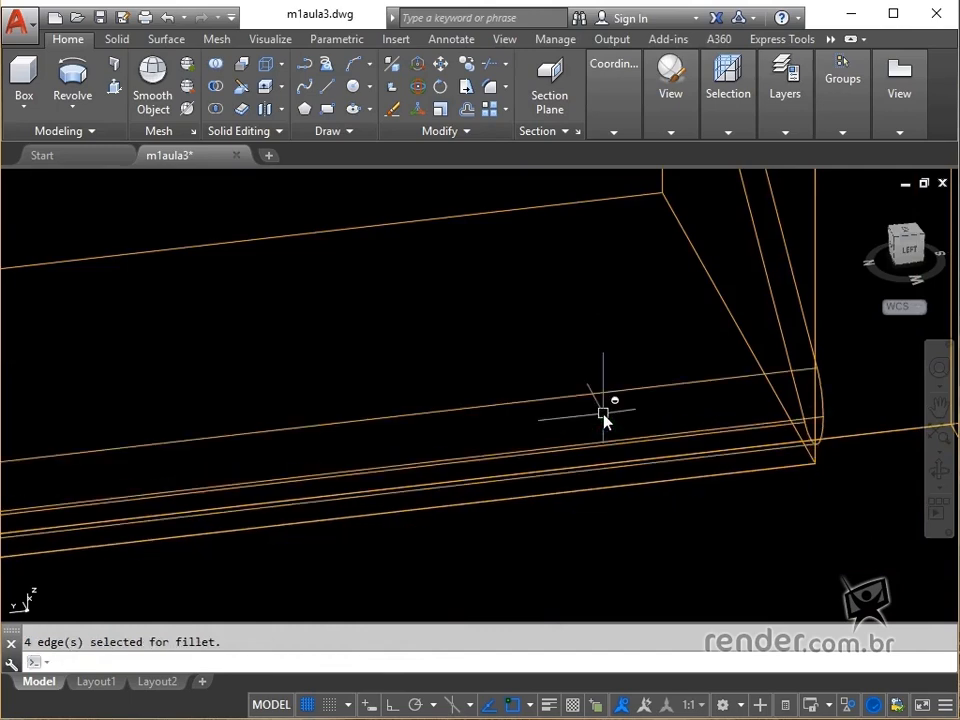
- Switch the visual style to Conceptual with the rounded slat's end and the sash corner in view
scroll(604, 418, down, 2)
scroll(621, 452, down, 1)
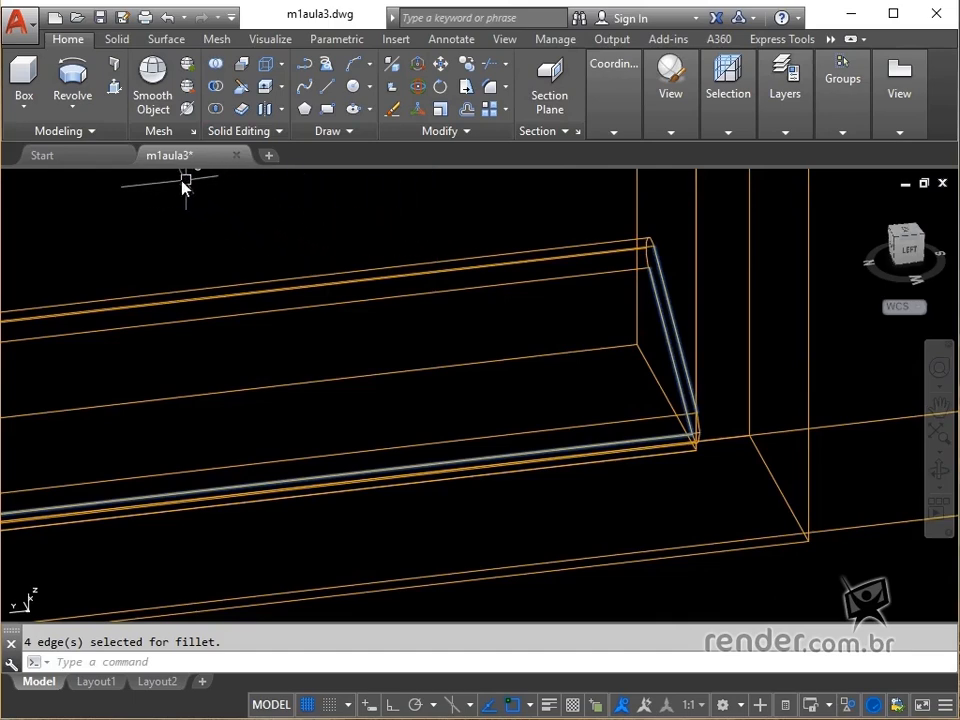
click(152, 183)
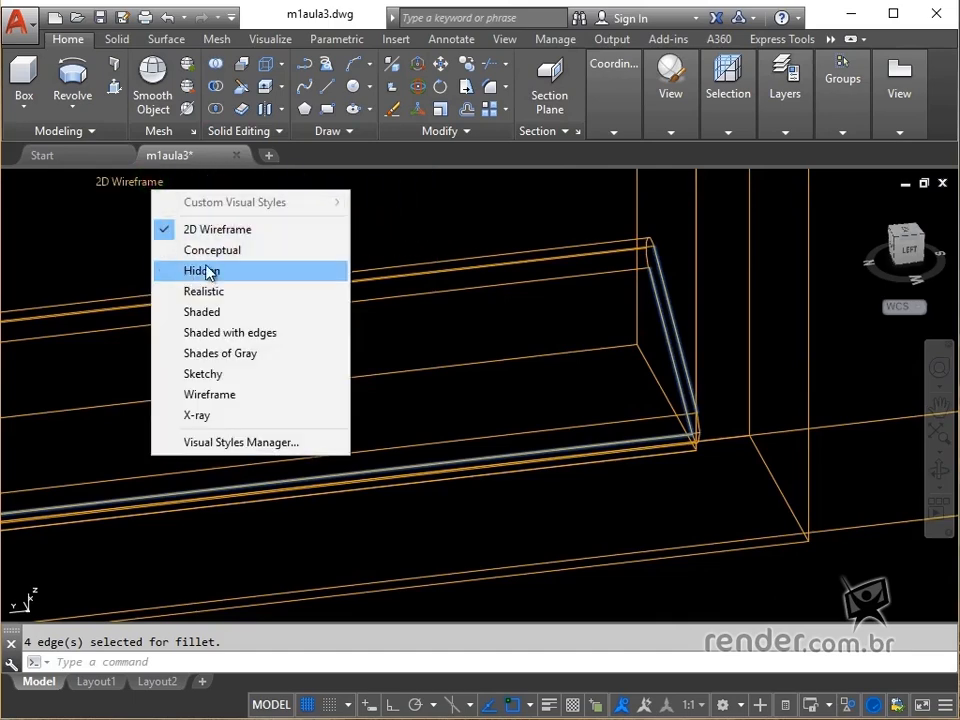
click(240, 252)
scroll(474, 373, down, 2)
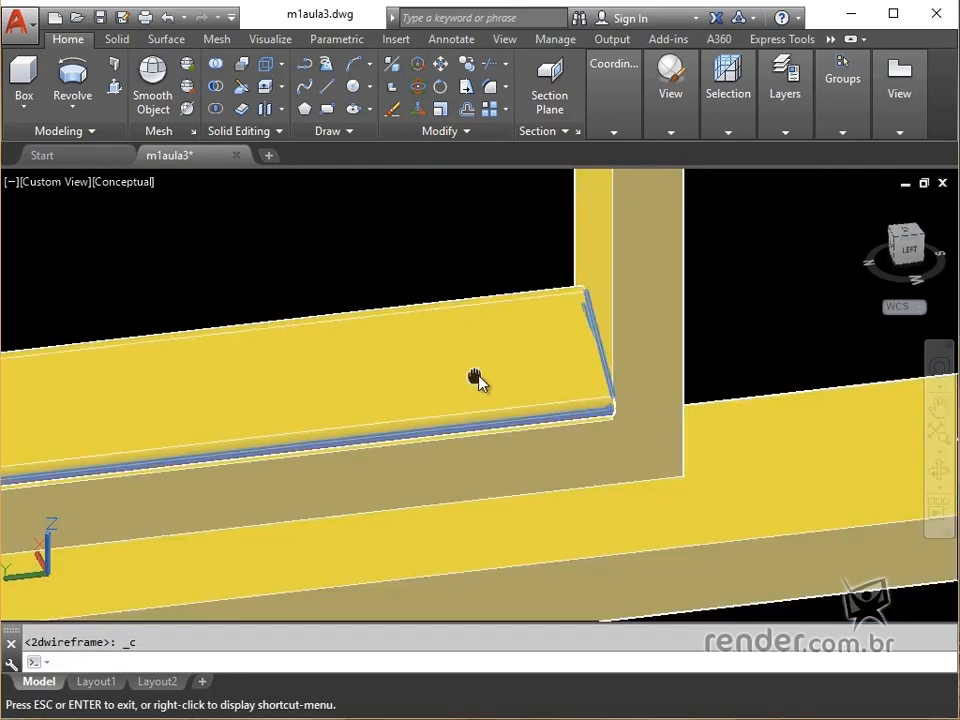
middle_drag(474, 378, 647, 392)
scroll(664, 392, down, 4)
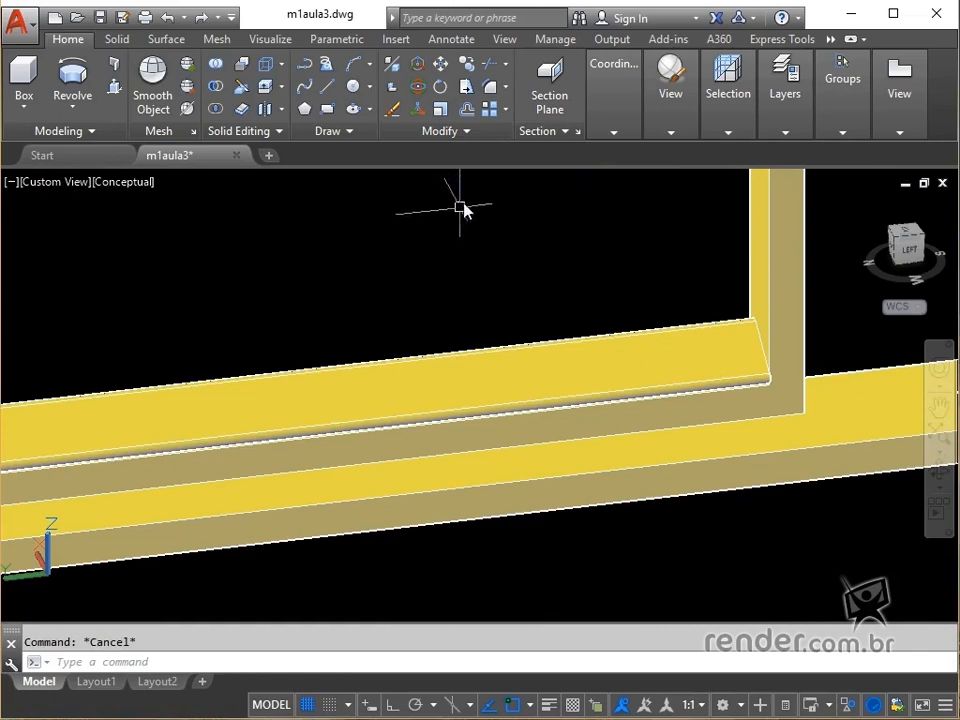
- Start a rectangular array of the rounded slat with 1 column and 1 row
click(506, 110)
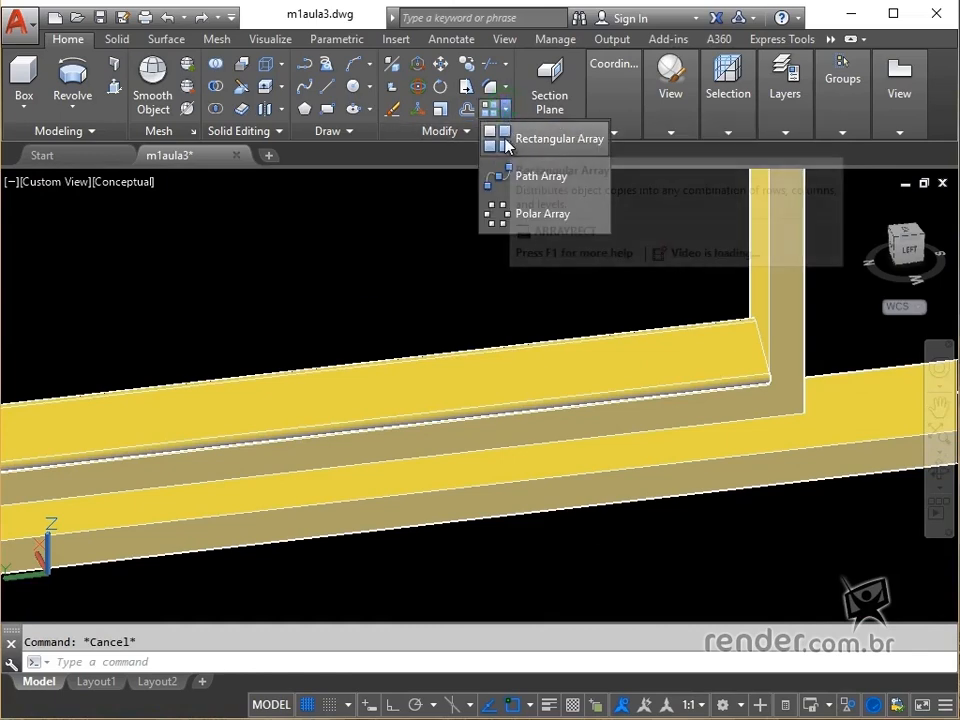
click(498, 136)
click(557, 354)
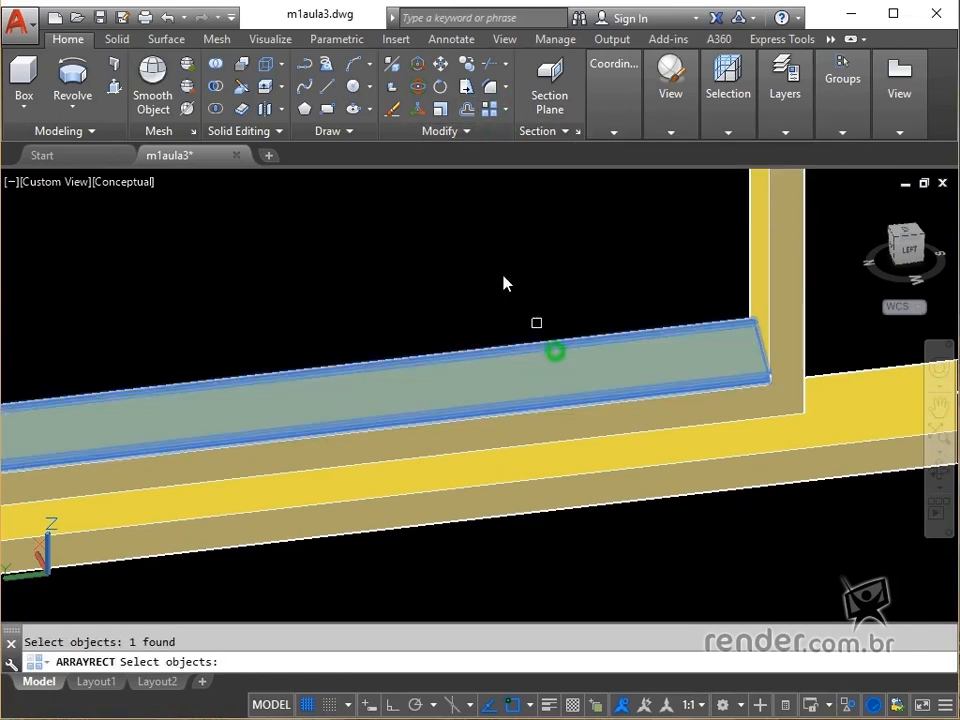
key(Return)
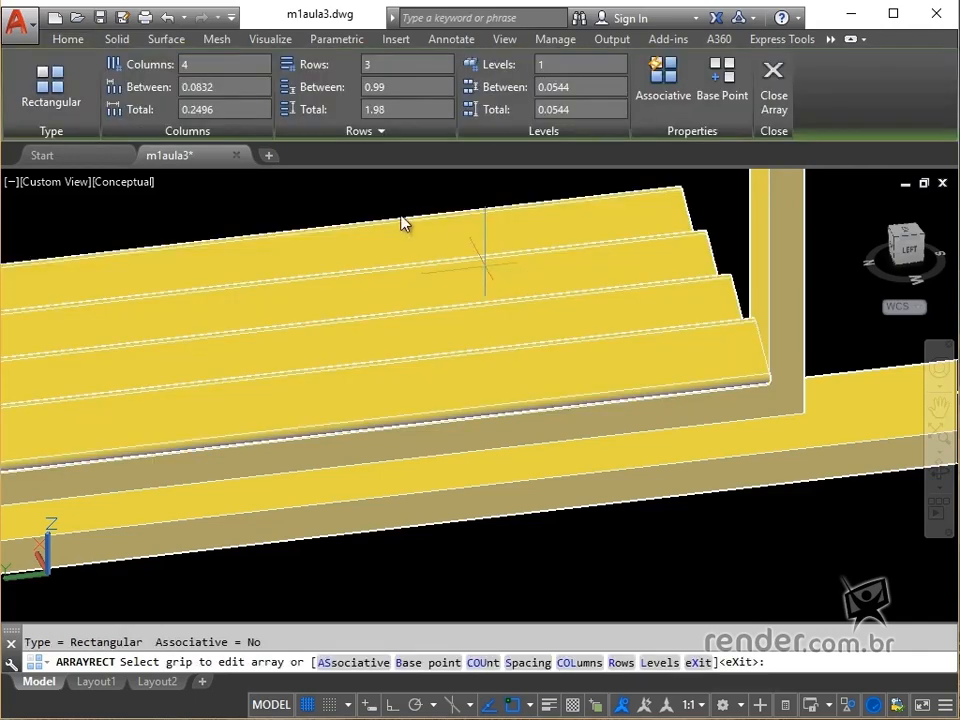
click(207, 60)
text(1)
click(380, 63)
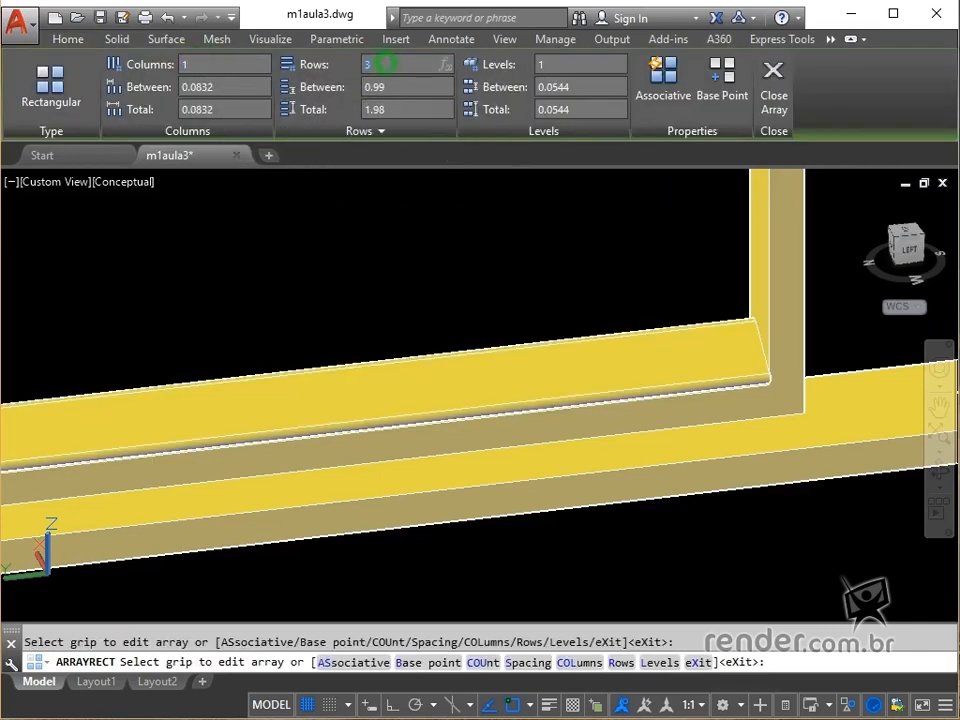
text(1)
key(Return)
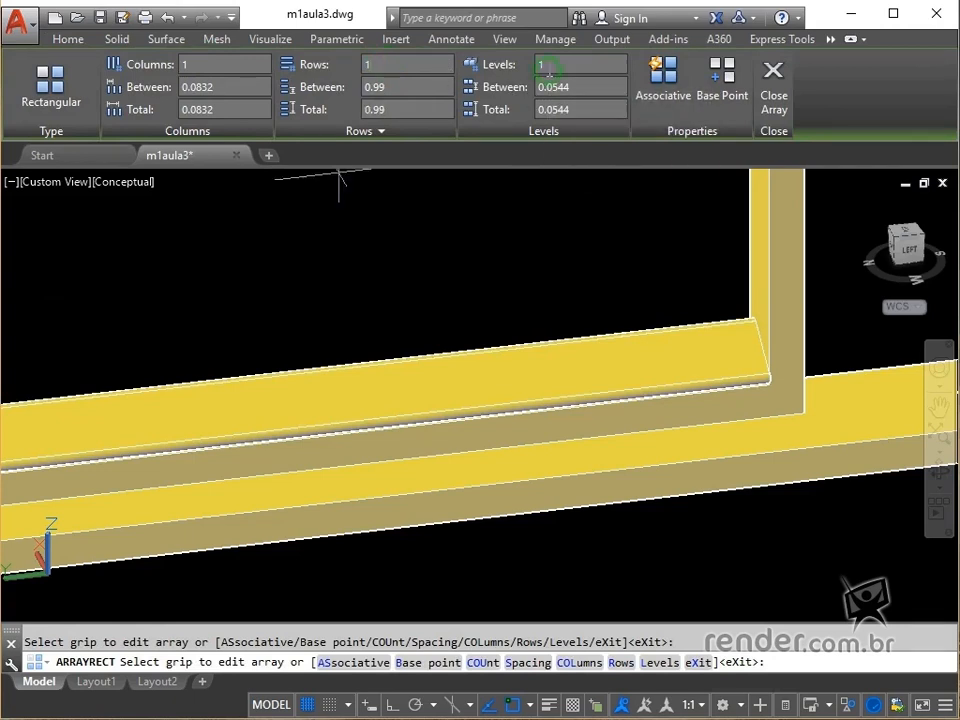
- Set the slat array to 43 levels spaced 0.02 apart and finish it, filling the sash opening vertically
click(548, 66)
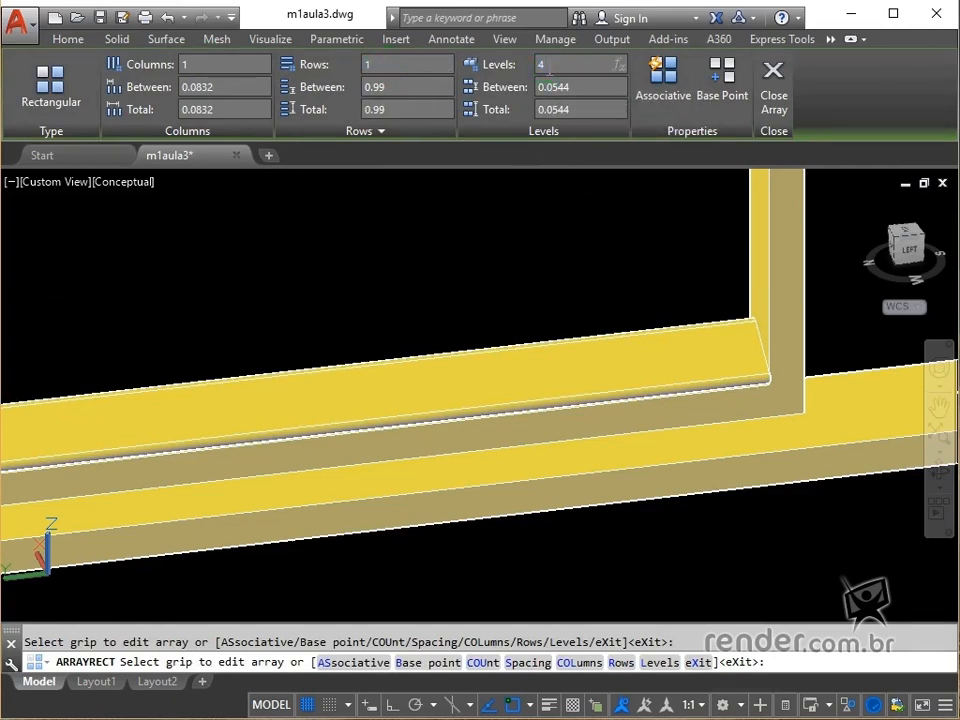
click(586, 93)
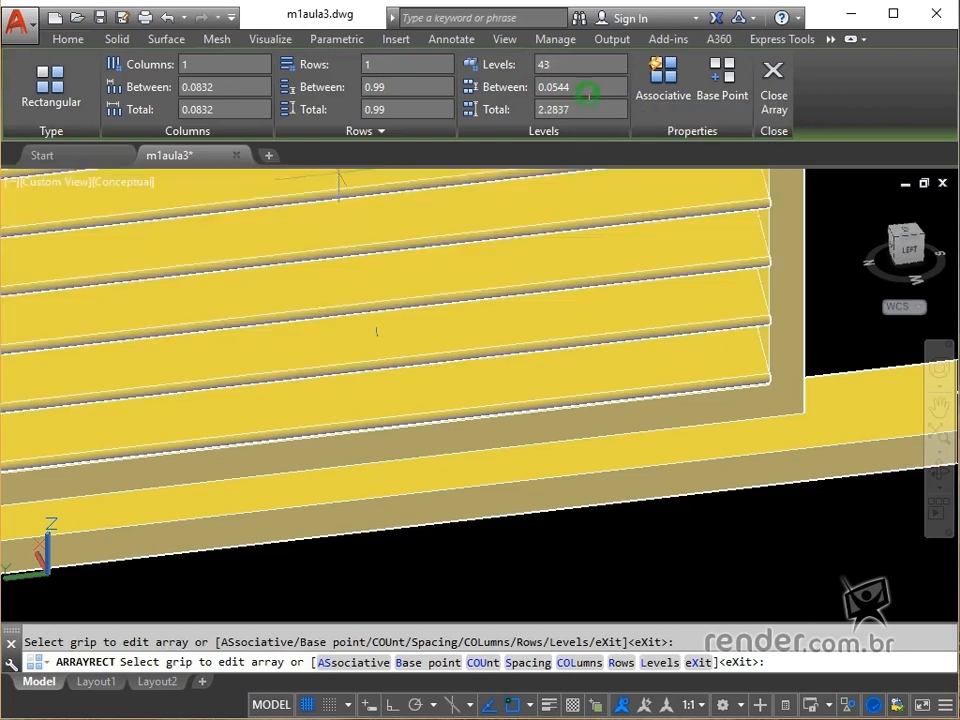
click(583, 83)
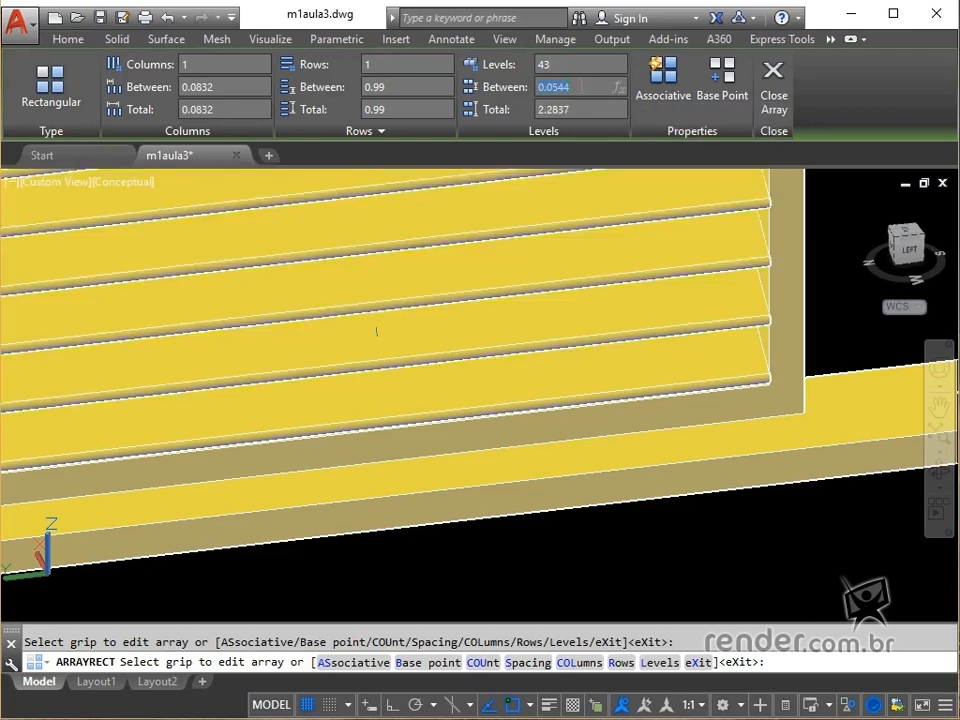
text(.02)
key(Return)
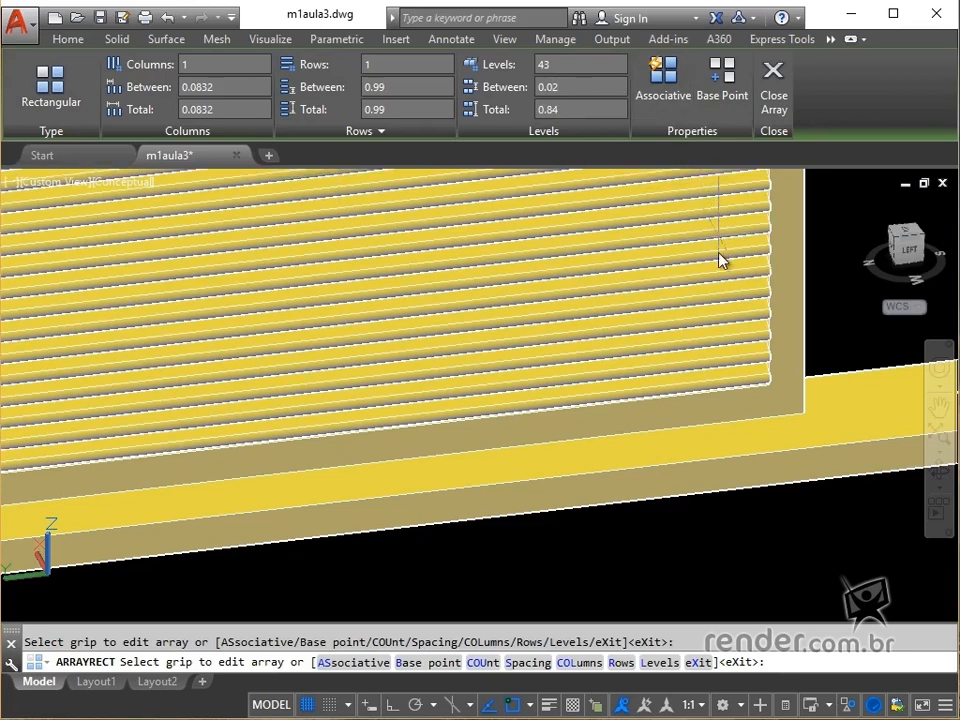
scroll(696, 317, down, 8)
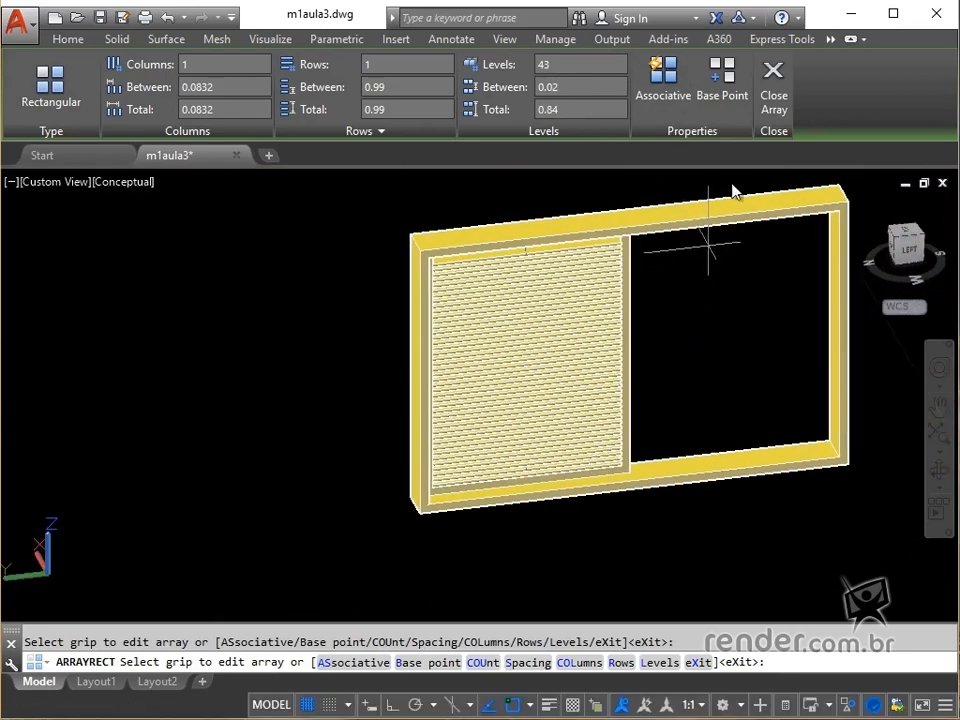
click(772, 88)
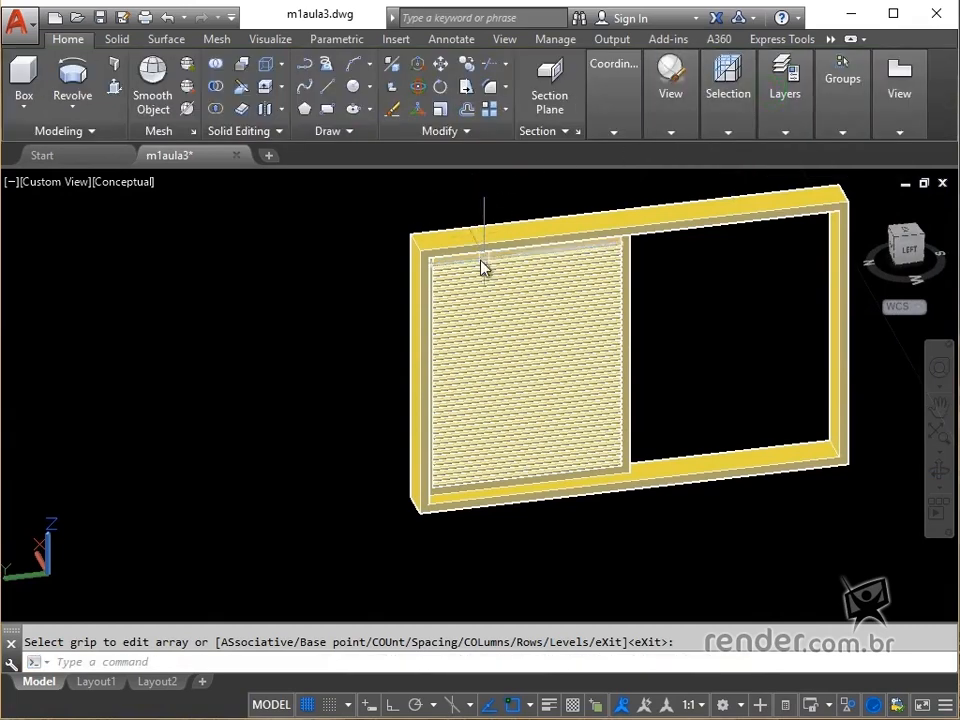
- Copy the sash with all its slats from its lower front corner at the middle stile to the lower inner corner of the frame's empty half
middle_drag(484, 266, 296, 298)
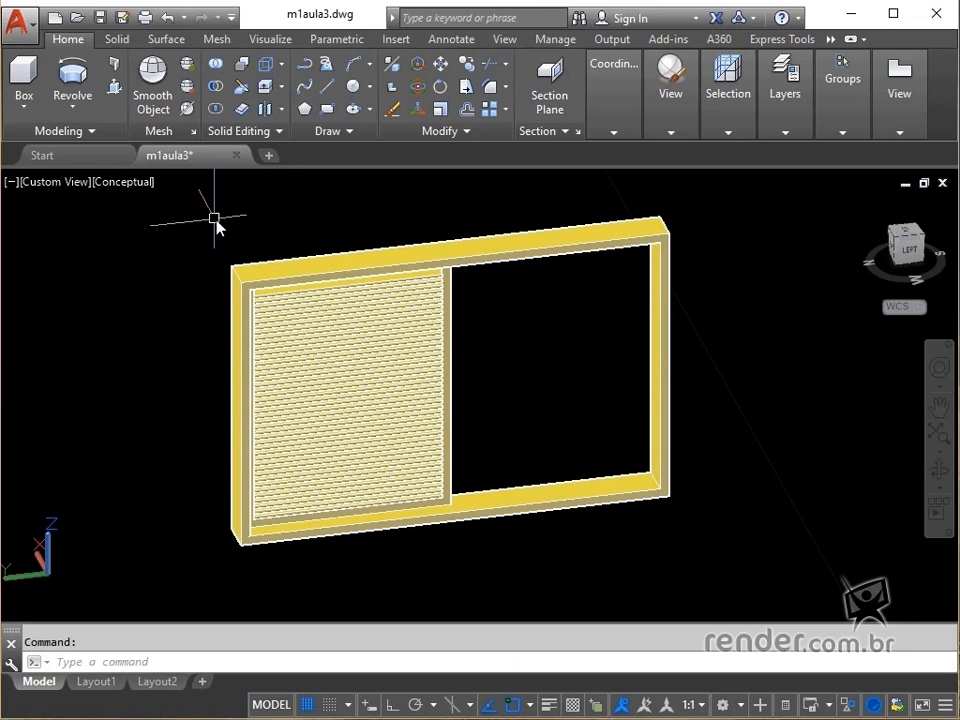
click(465, 88)
click(194, 224)
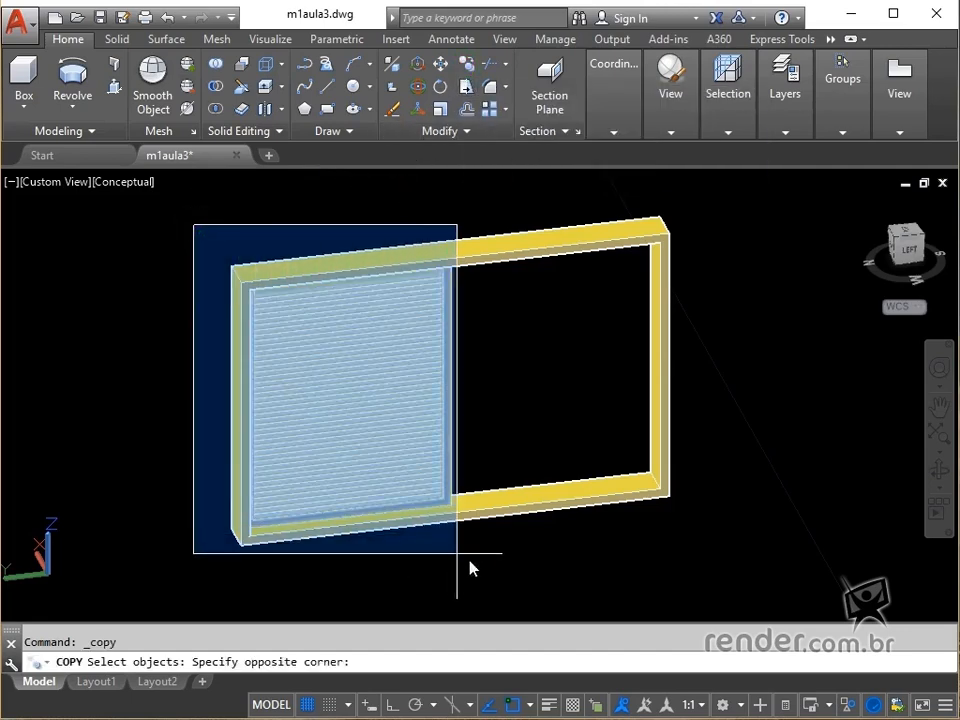
click(490, 572)
key(Return)
scroll(490, 510, up, 4)
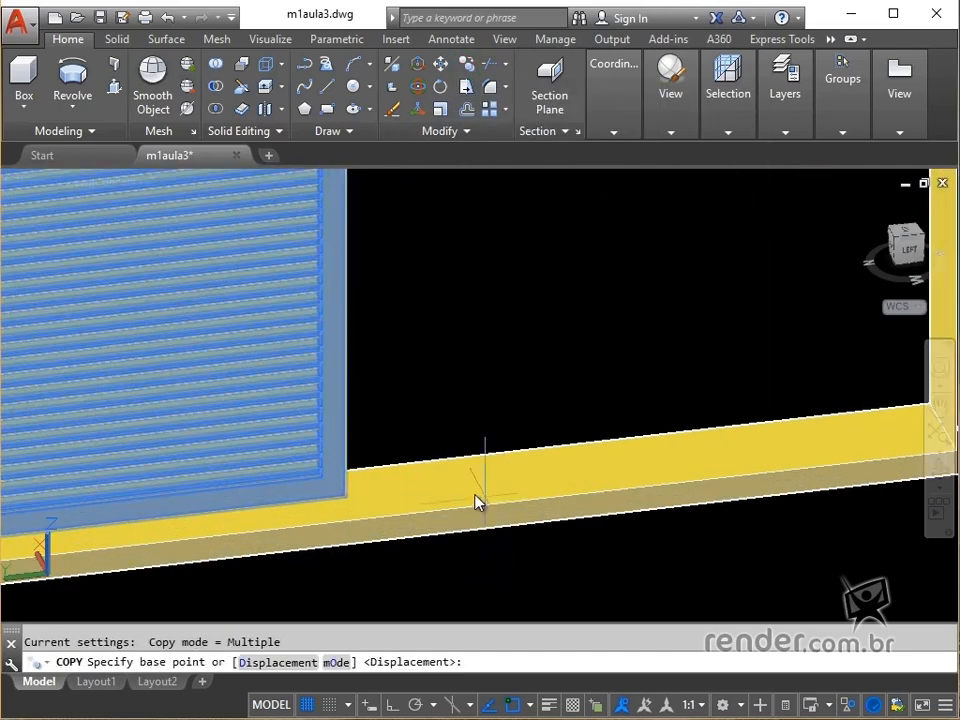
click(353, 498)
middle_drag(357, 502, 57, 529)
click(656, 483)
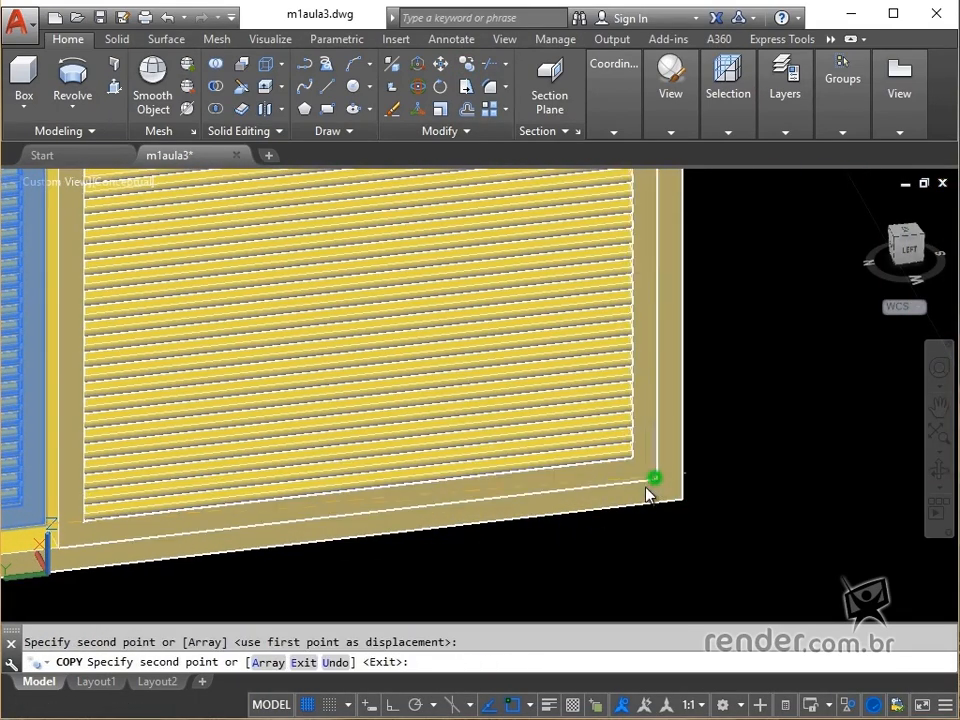
scroll(648, 495, down, 5)
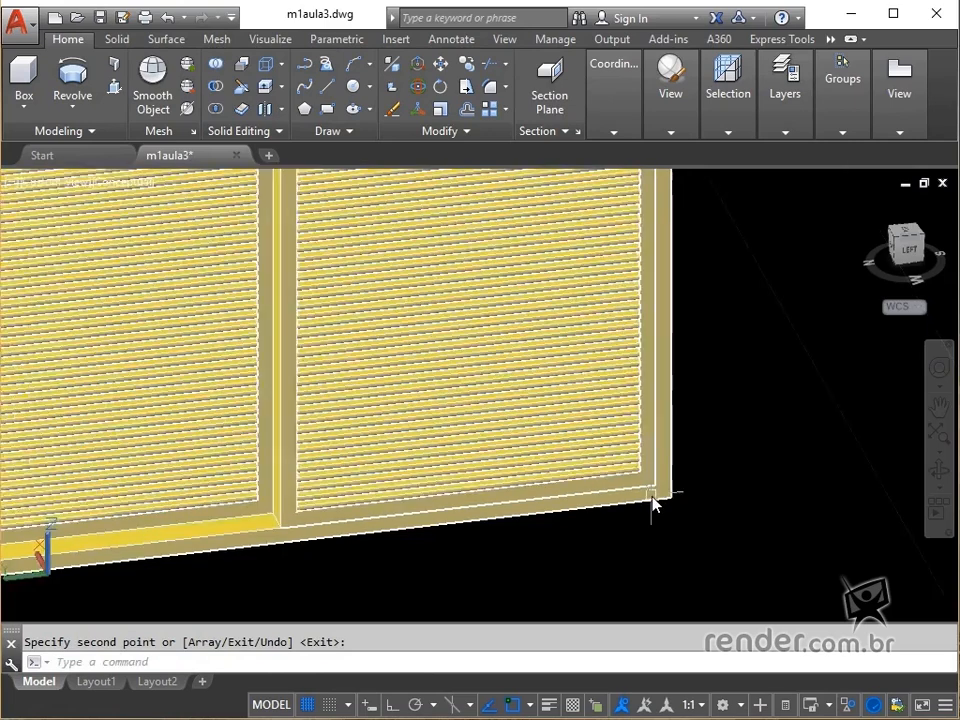
key(Escape)
- End the object isolation to bring back the house walls and show the finished window in the Realistic visual style
click(744, 240)
right_click(727, 230)
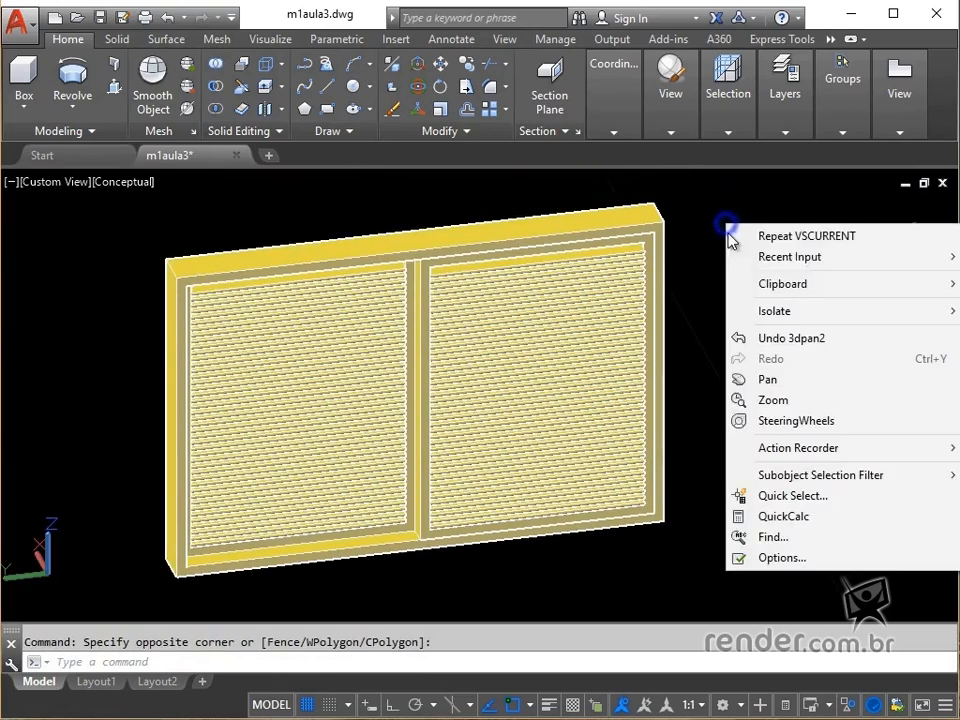
mouse_move(766, 315)
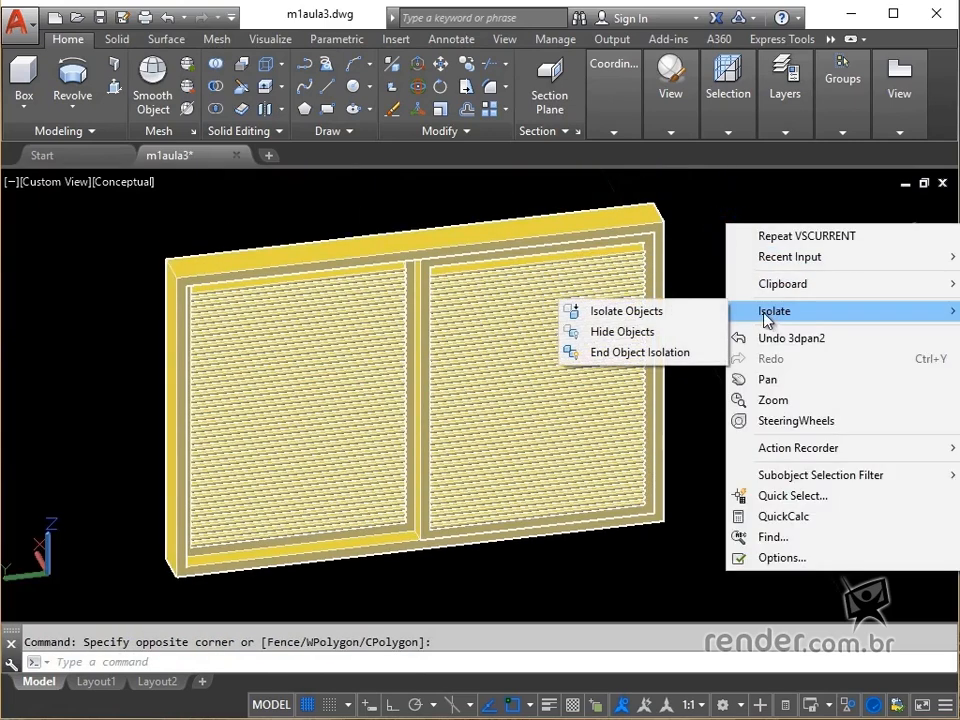
click(662, 354)
click(122, 184)
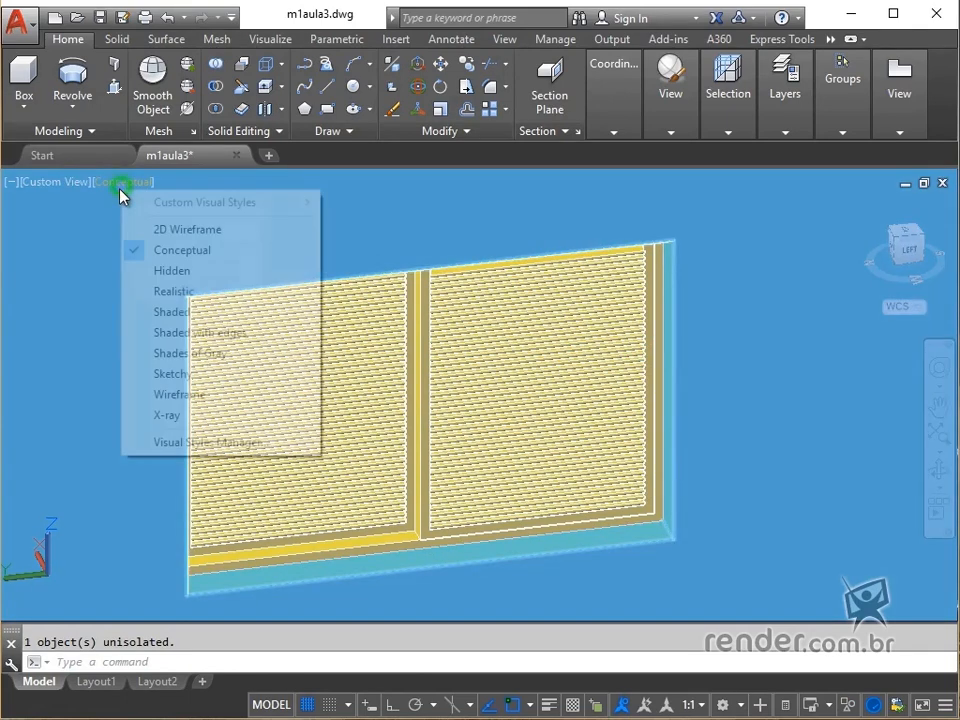
click(169, 296)
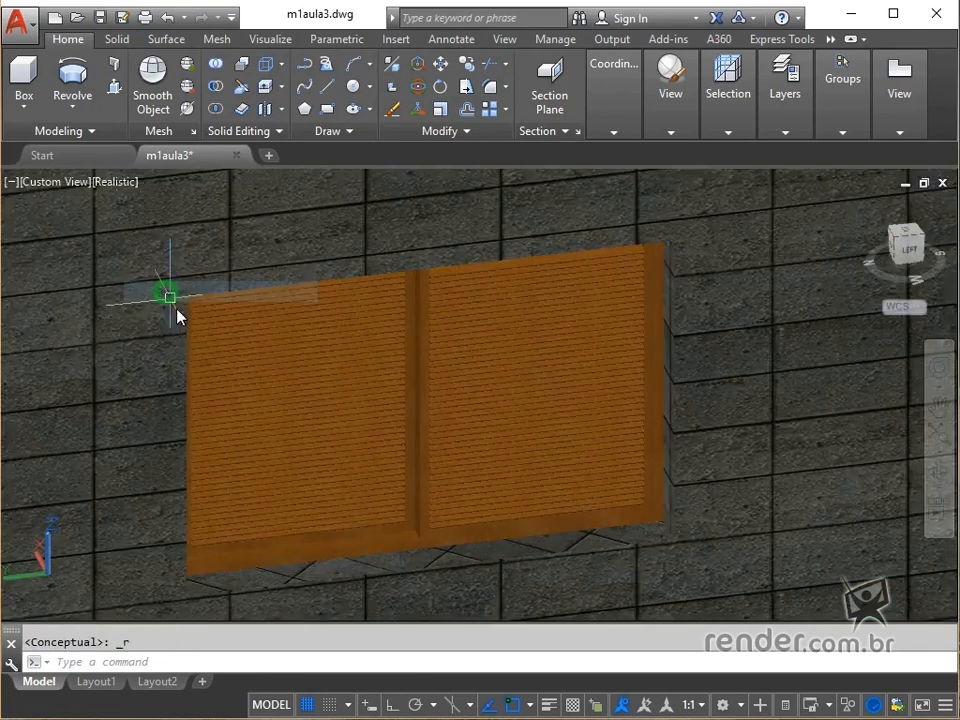
scroll(305, 450, down, 5)
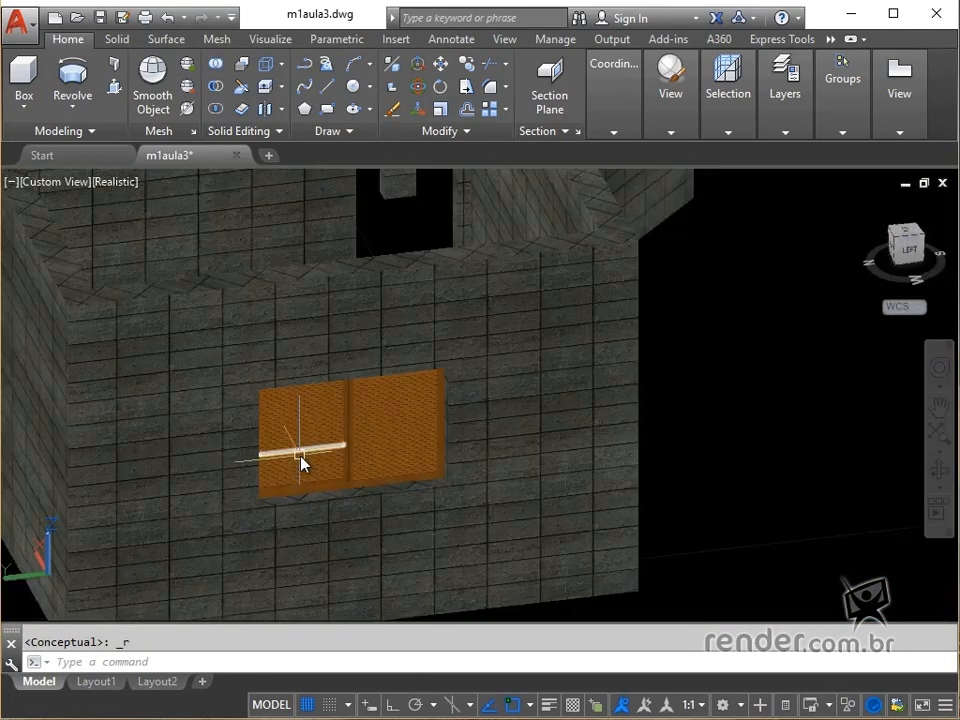
shift+middle_drag(261, 499, 322, 410)
scroll(322, 410, up, 5)
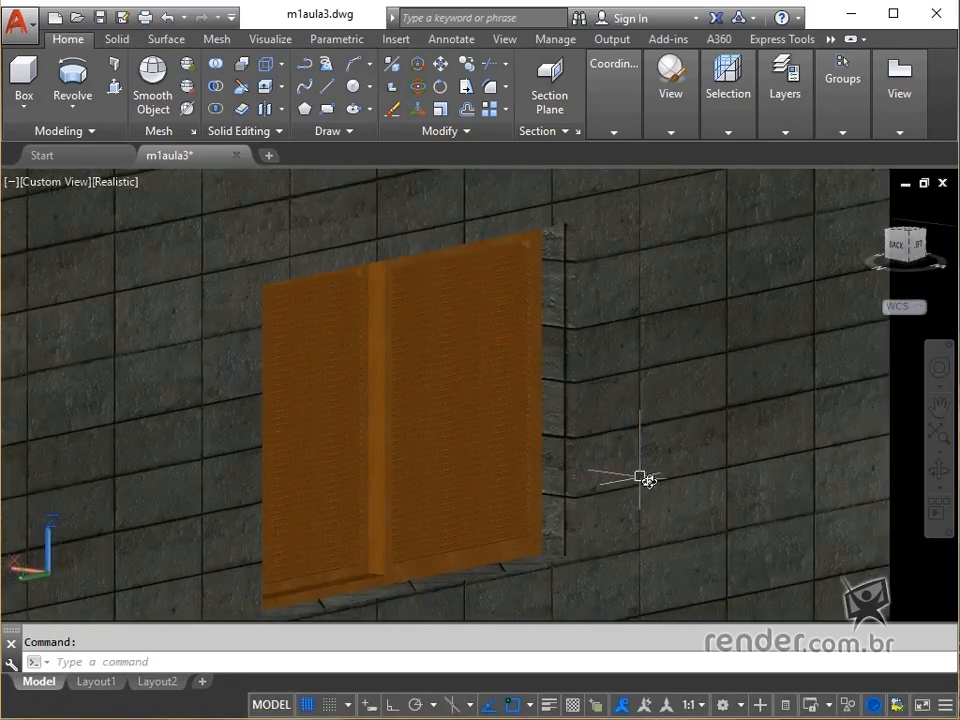